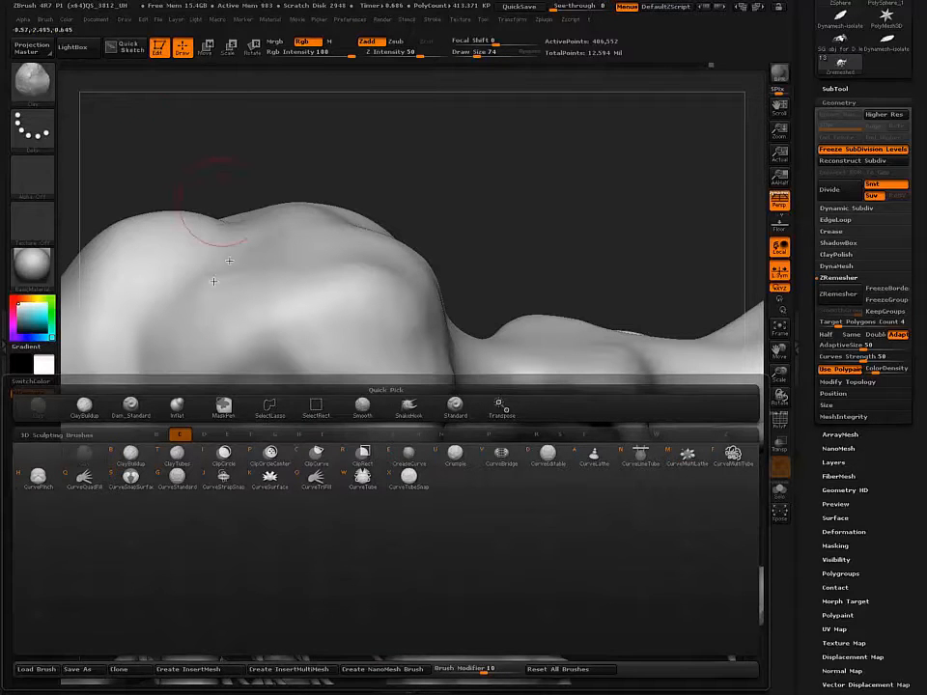
Step: Choose the ZRemesherGuides brush and accept its Dynamic Draw Size note
key("b")
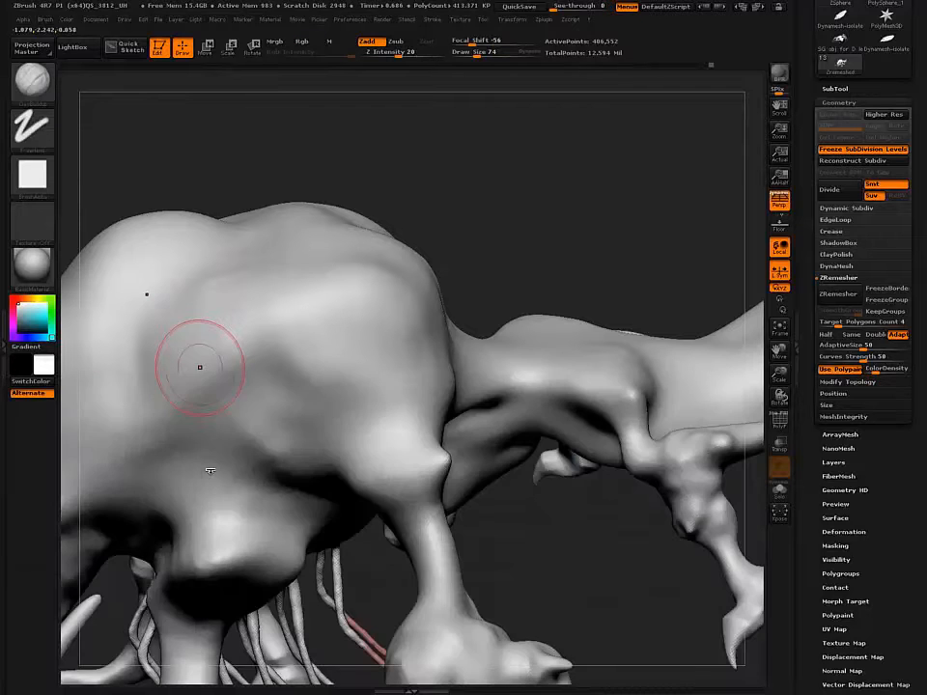
key("b")
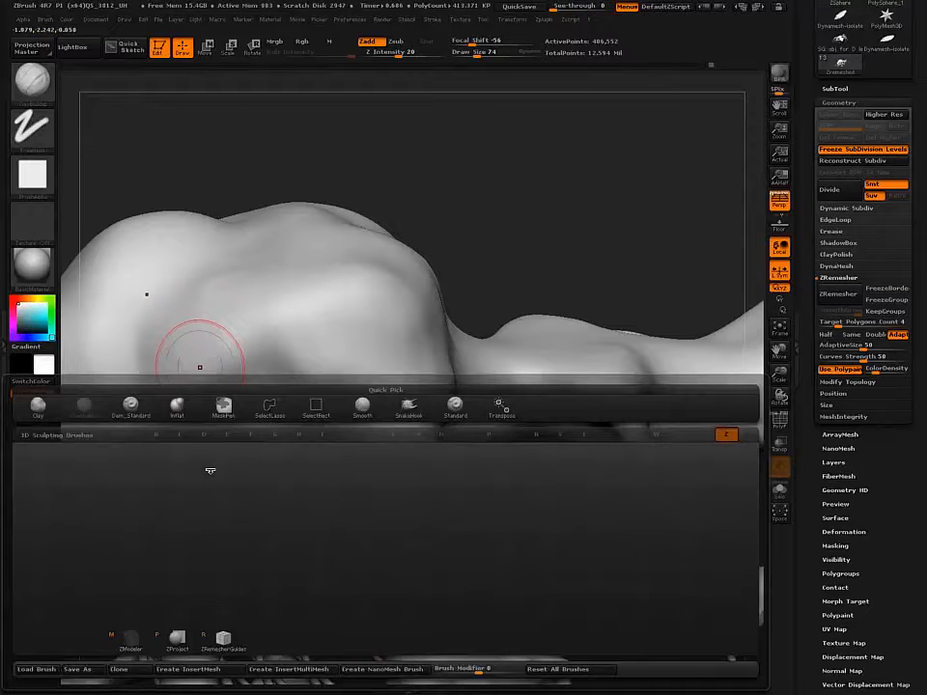
key("m")
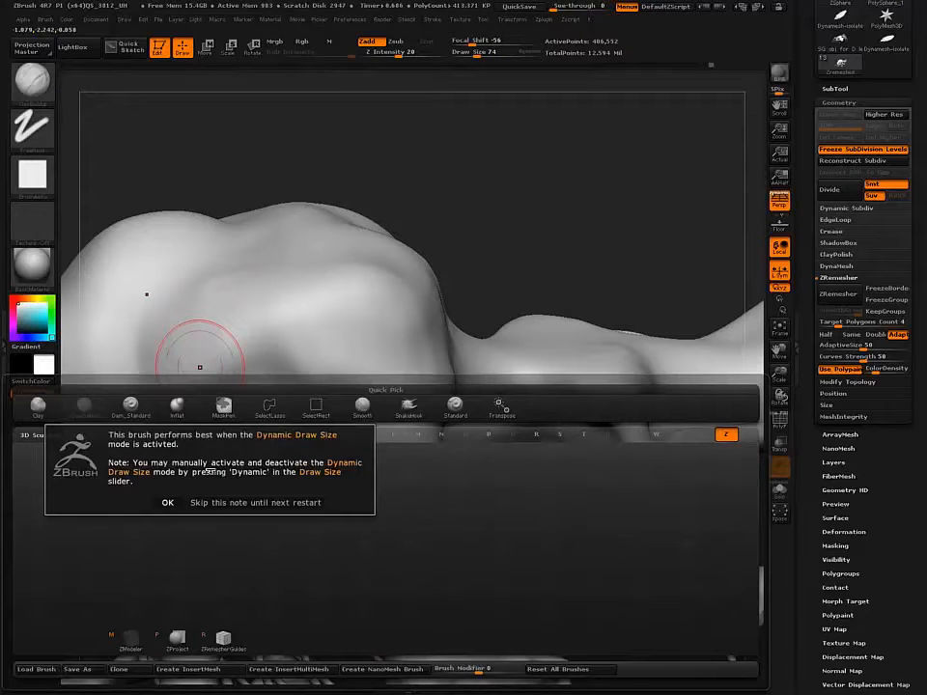
left_click(167, 502)
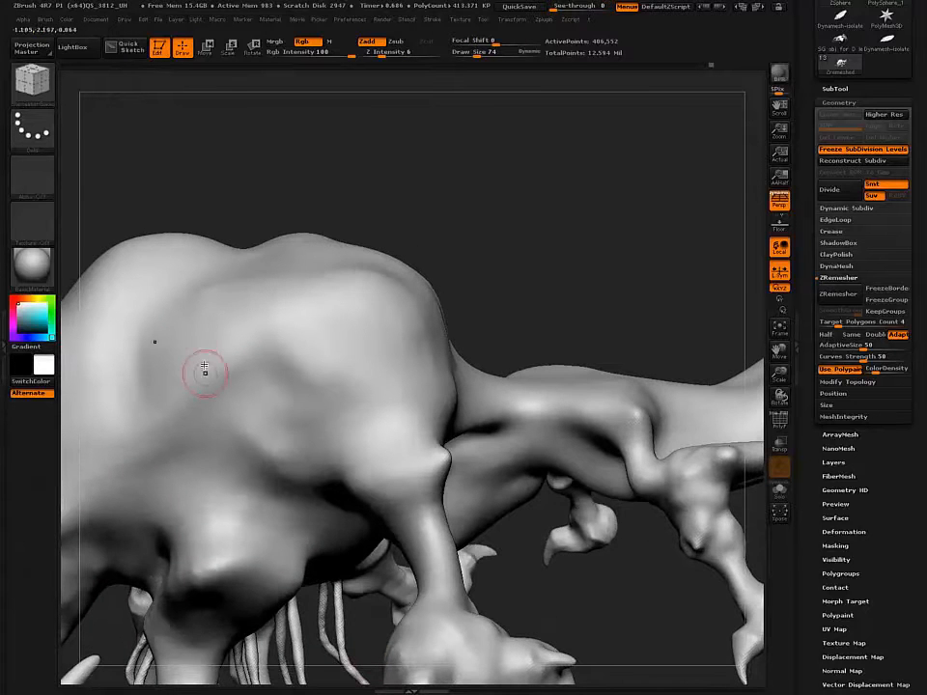
Step: Draw a ZRemesher guide loop around the narrow upper section of the middle leg, undoing the stray stroke
mouse_move(211, 320)
right_mouse_down("alt")
mouse_move(329, 399)
mouse_move(379, 406)
right_mouse_up("alt")
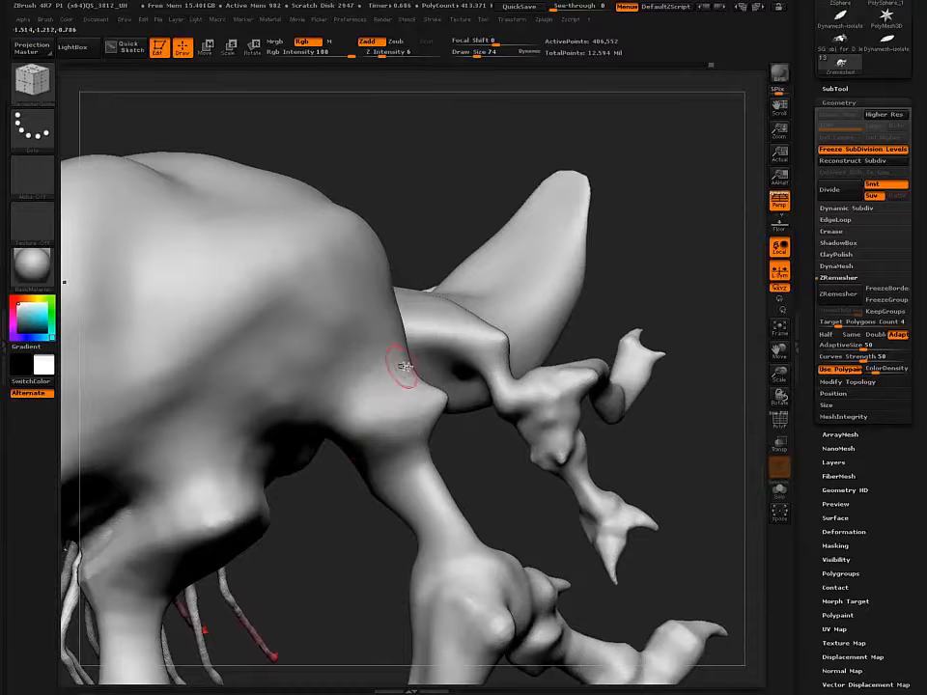
mouse_move(391, 364)
right_mouse_down()
mouse_move(400, 393)
mouse_move(399, 366)
right_mouse_up()
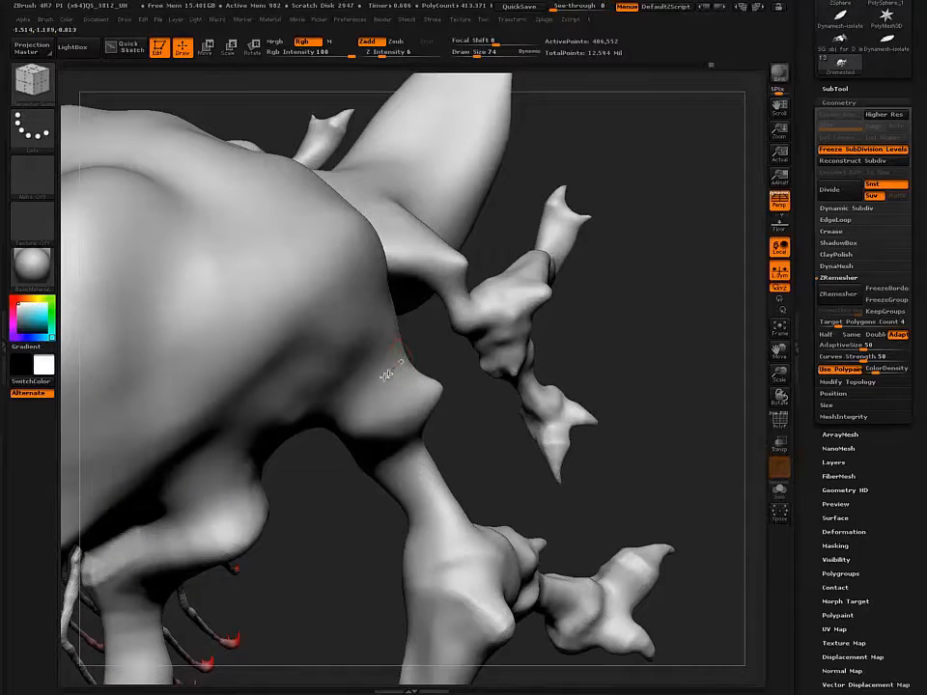
mouse_move(317, 444)
left_mouse_down()
mouse_move(308, 460)
mouse_move(317, 465)
mouse_move(288, 431)
left_mouse_up()
key("ctrl+z")
left_click_drag(346, 587, 349, 582)
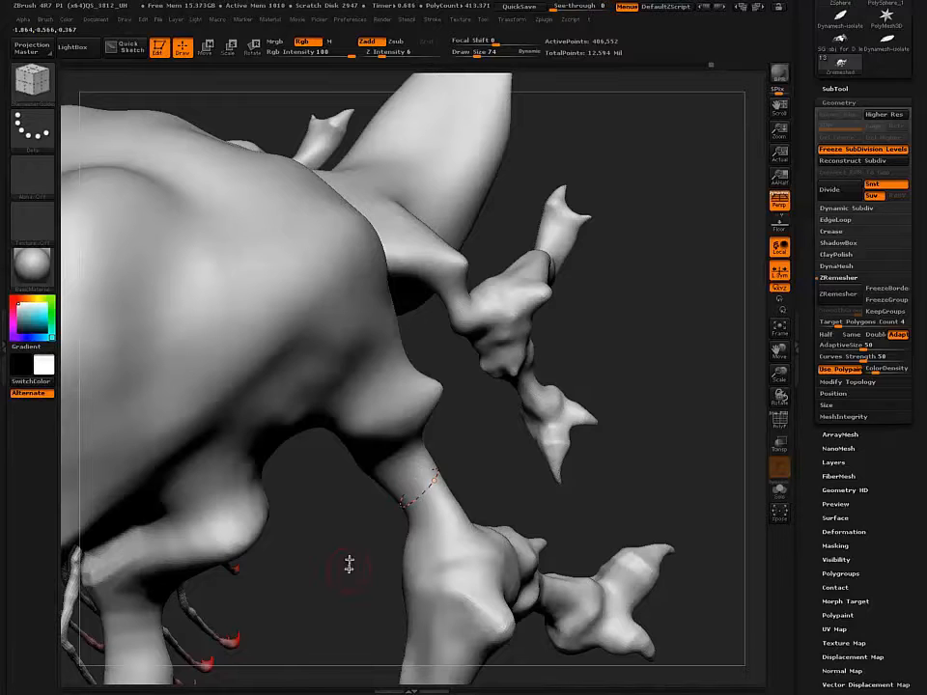
Step: Draw a guide loop around the base of the middle leg where it meets the body, reducing the draw size to 64
mouse_move(334, 533)
left_mouse_down()
mouse_move(290, 530)
mouse_move(335, 525)
mouse_move(346, 536)
mouse_move(347, 481)
mouse_move(391, 352)
left_mouse_up()
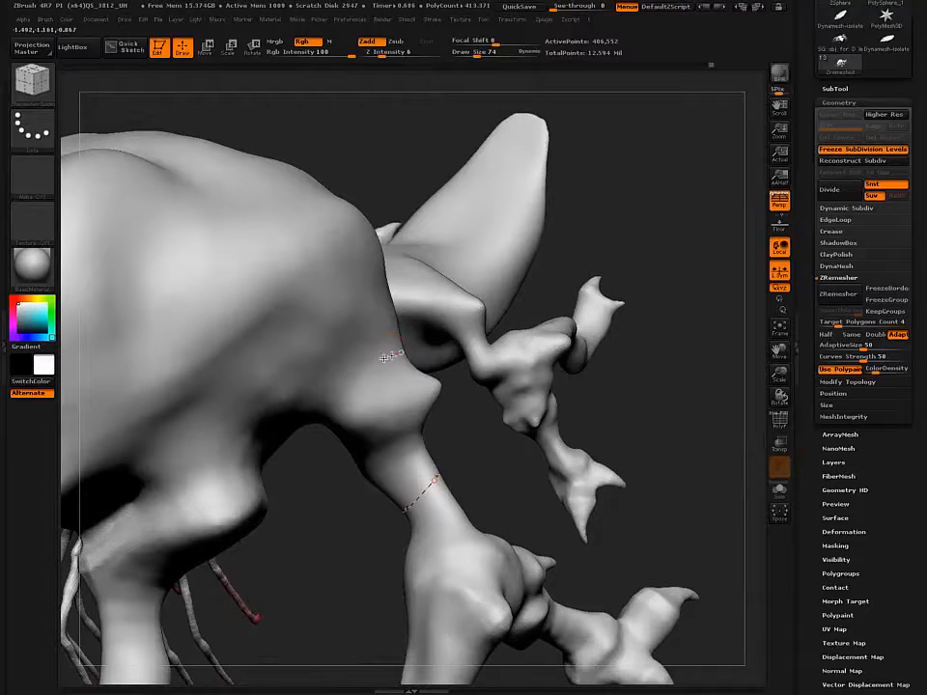
mouse_move(295, 407)
left_mouse_down()
mouse_move(317, 267)
mouse_move(306, 440)
left_mouse_up()
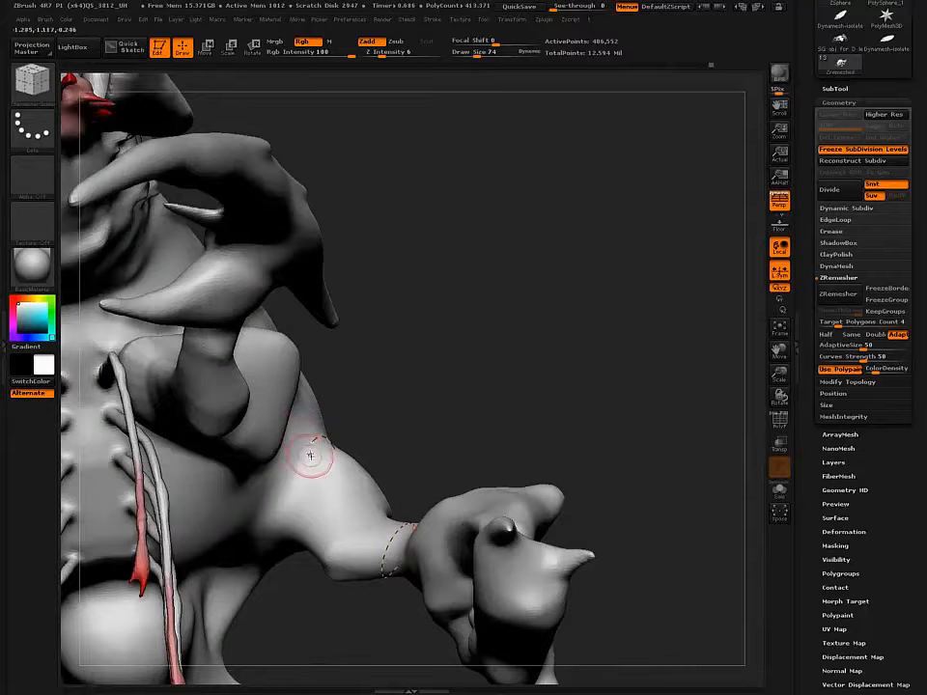
key("[")
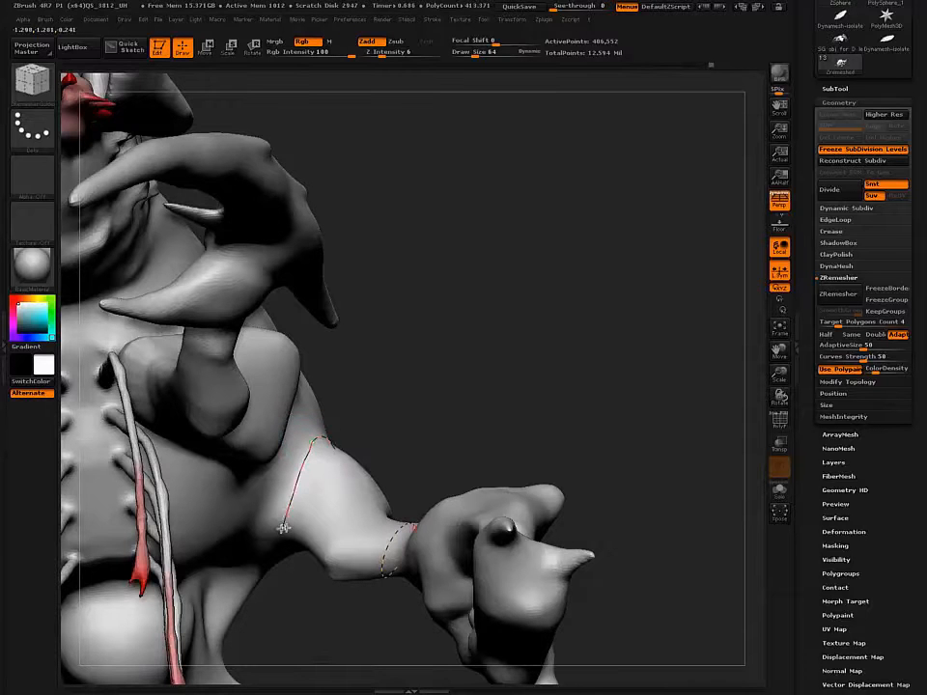
right_click_drag(256, 456, 263, 384)
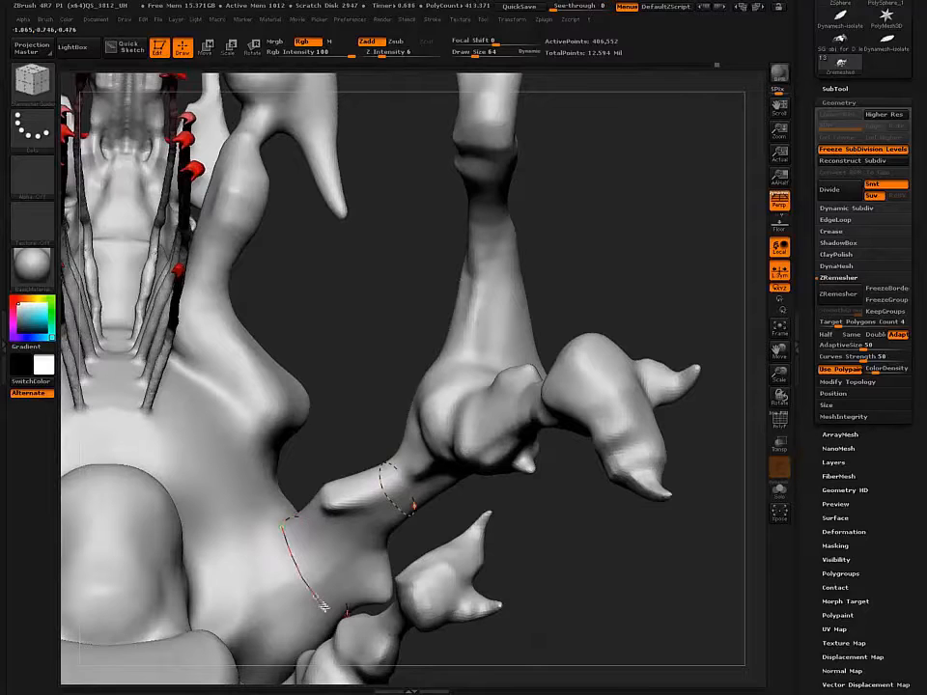
right_click_drag(277, 582, 258, 538)
left_click_drag(362, 634, 327, 615)
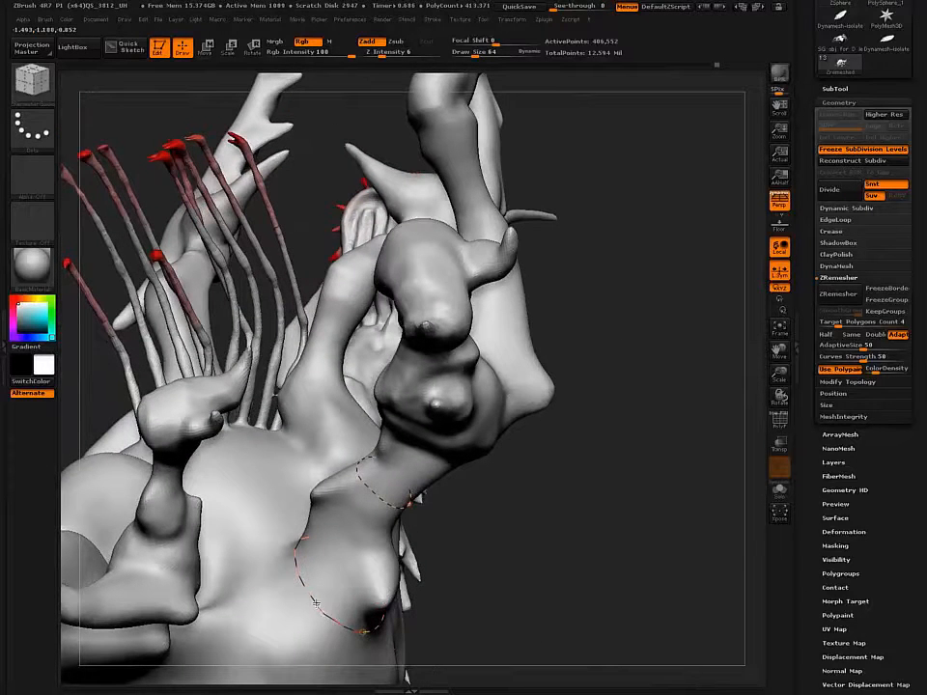
Step: Trace a guide loop around the front arm's shoulder, following the crease where it joins the torso
right_click_drag(242, 558, 283, 320, "ctrl")
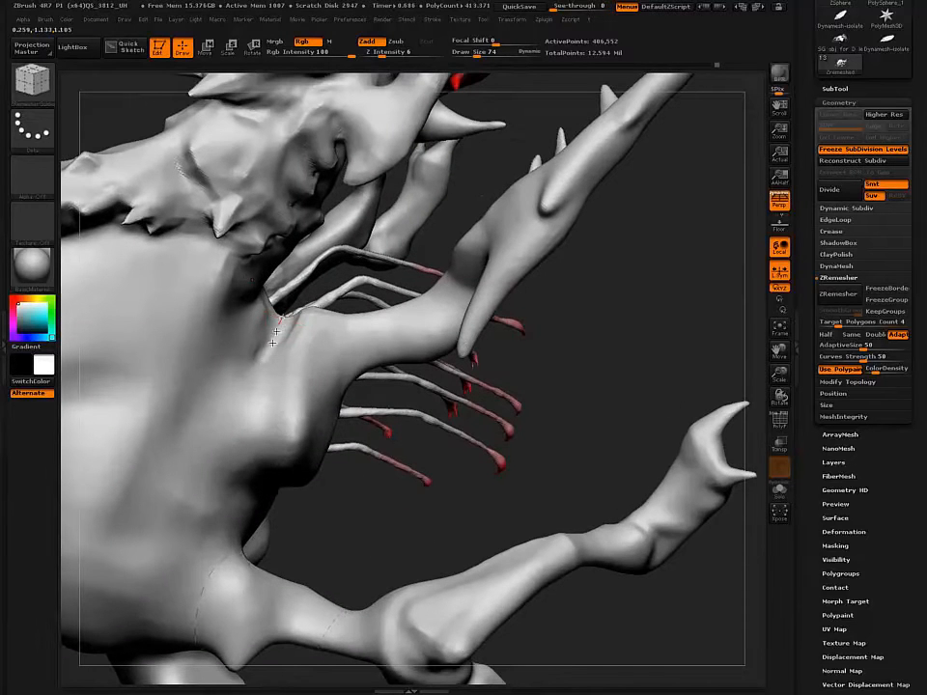
mouse_move(120, 292)
right_mouse_down()
mouse_move(182, 385)
mouse_move(194, 363)
mouse_move(178, 351)
mouse_move(242, 455)
right_mouse_up()
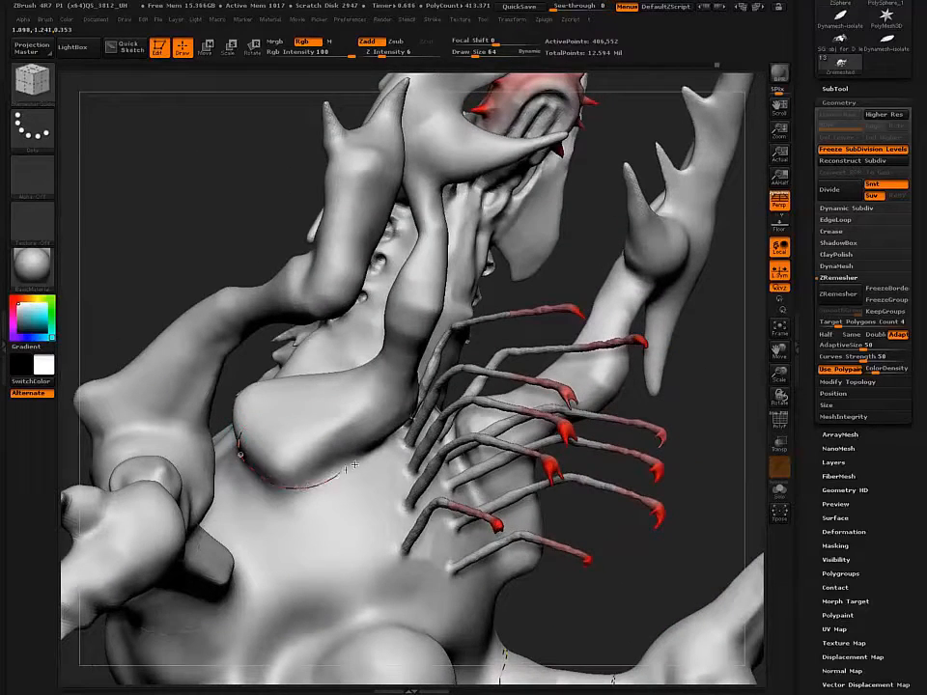
mouse_move(324, 446)
right_mouse_down()
mouse_move(306, 480)
mouse_move(321, 484)
mouse_move(328, 453)
mouse_move(368, 443)
mouse_move(378, 452)
right_mouse_up()
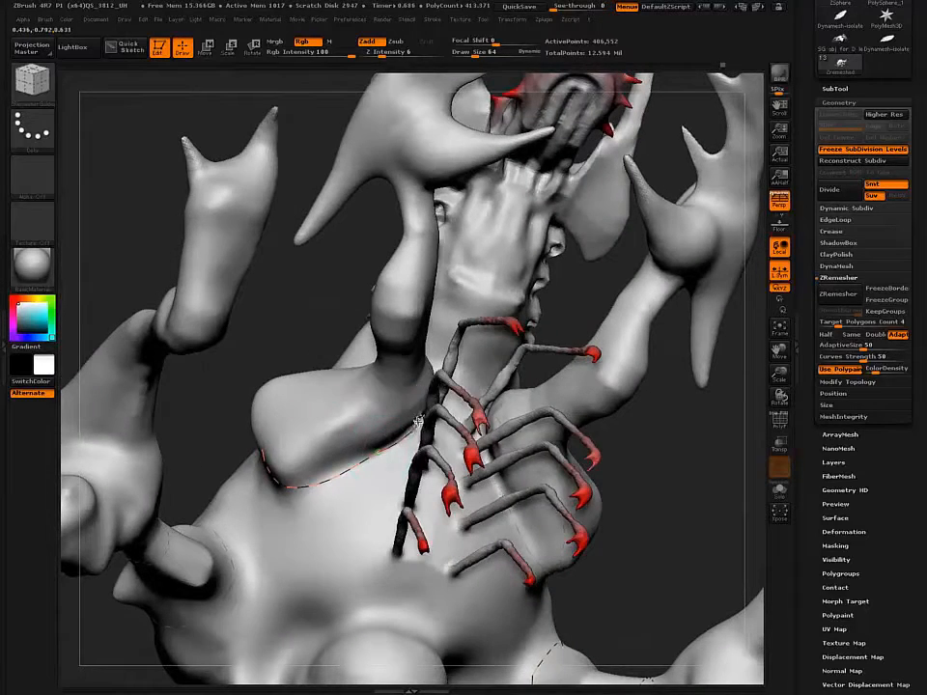
mouse_move(367, 361)
right_mouse_down()
mouse_move(353, 416)
mouse_move(376, 471)
mouse_move(388, 437)
mouse_move(375, 428)
mouse_move(372, 443)
mouse_move(405, 464)
mouse_move(413, 428)
right_mouse_up()
mouse_move(413, 428)
left_mouse_down()
mouse_move(420, 452)
mouse_move(416, 415)
left_mouse_up()
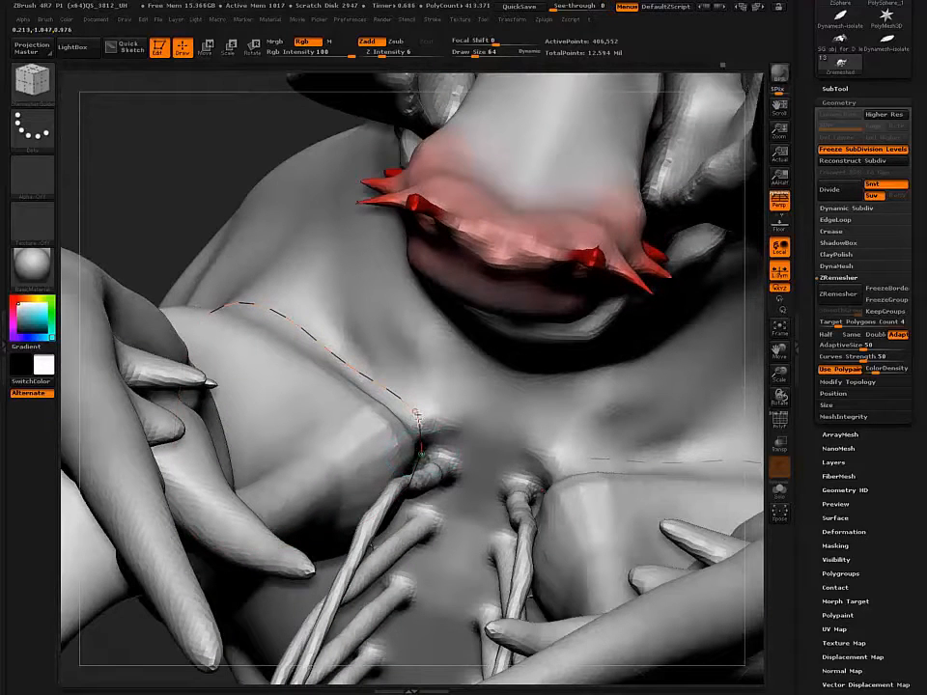
right_click_drag(314, 410, 364, 416, "ctrl")
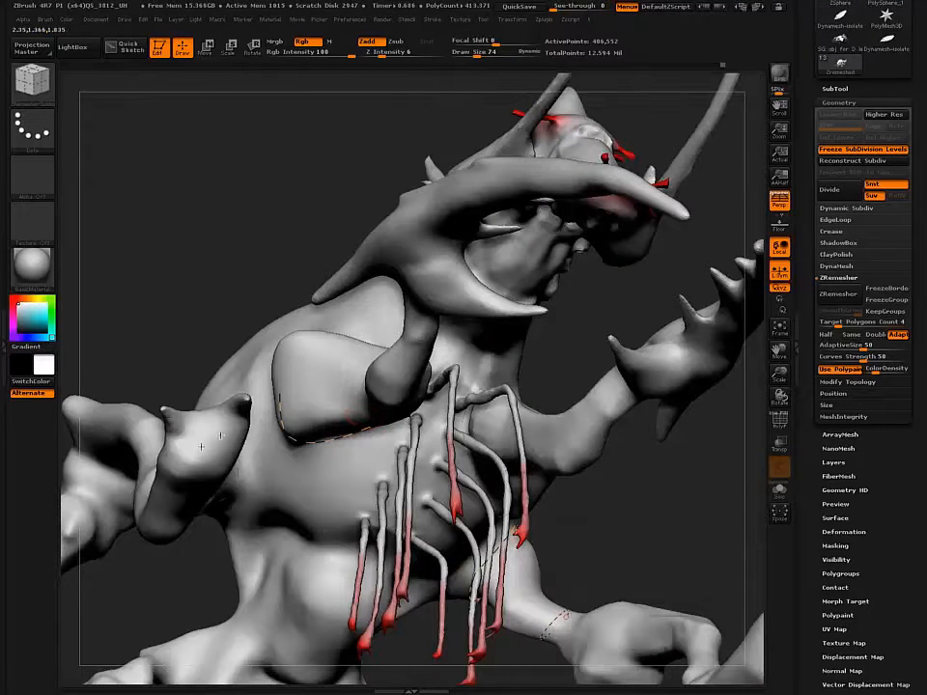
Step: Draw a guide loop around the base of the rear leg where it branches off near the tail
right_click_drag(201, 446, 318, 372, "alt")
mouse_move(306, 419)
right_mouse_down()
mouse_move(317, 443)
mouse_move(300, 412)
right_mouse_up()
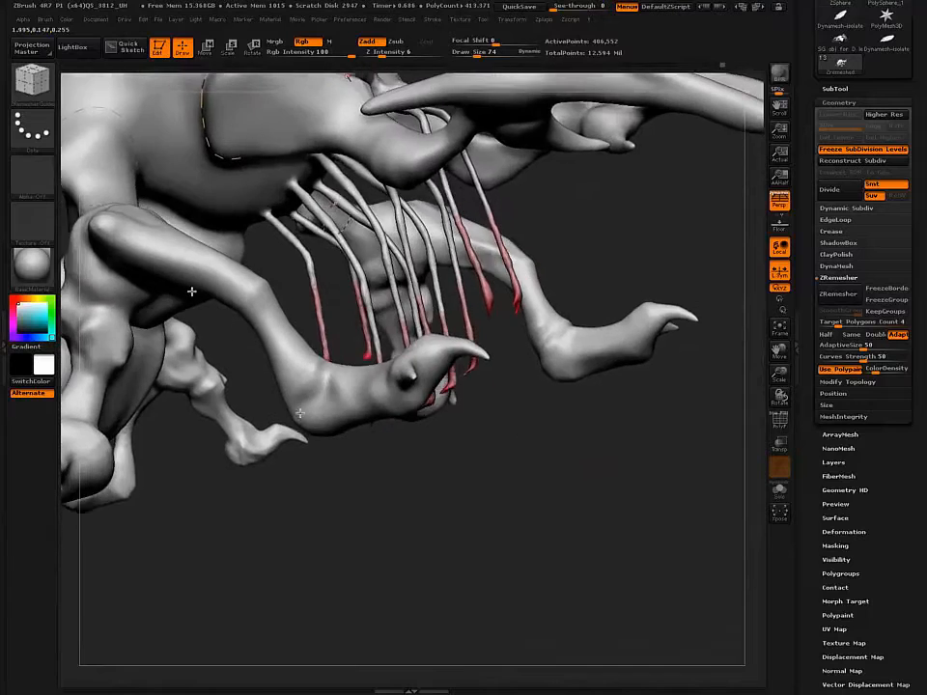
right_click_drag(191, 292, 351, 502, "alt")
right_click_drag(336, 338, 259, 468, "alt")
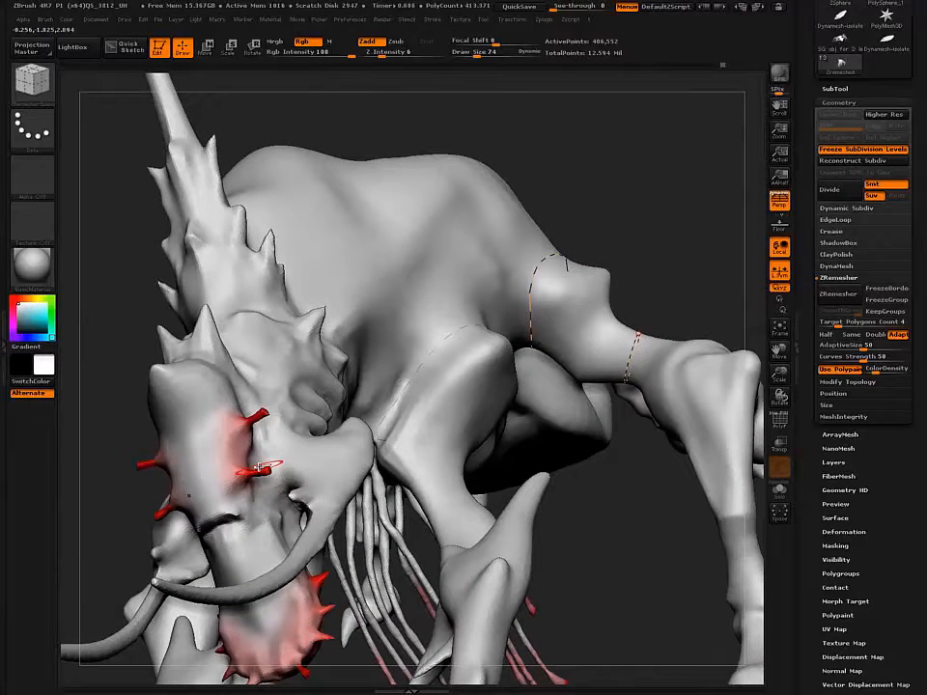
right_click_drag(184, 228, 269, 439)
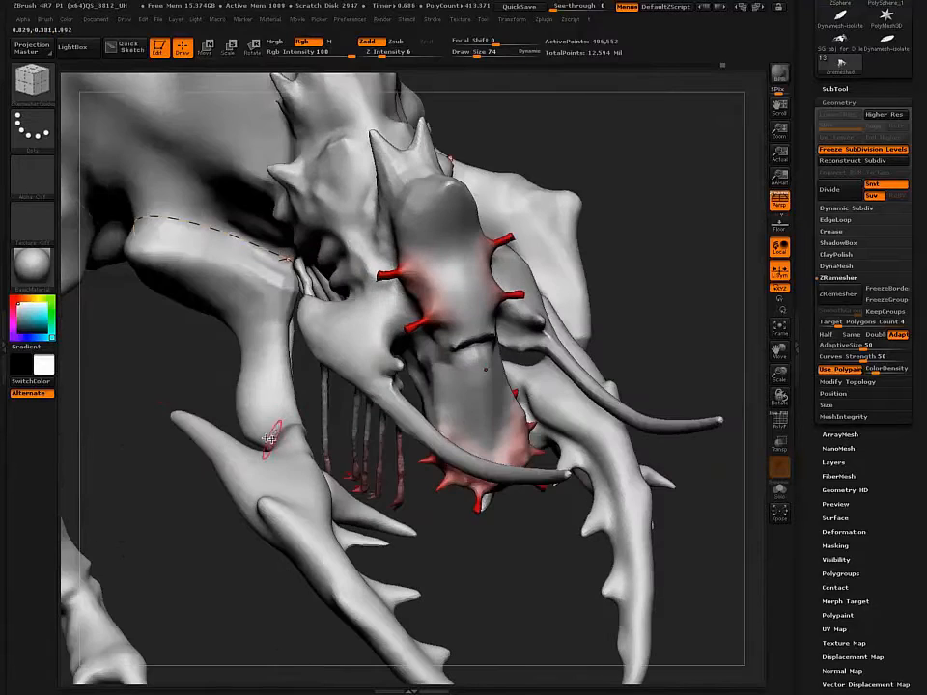
mouse_move(304, 489)
right_mouse_down()
mouse_move(308, 480)
mouse_move(309, 509)
mouse_move(308, 414)
mouse_move(162, 284)
mouse_move(421, 504)
mouse_move(276, 429)
mouse_move(252, 438)
mouse_move(328, 414)
right_mouse_up()
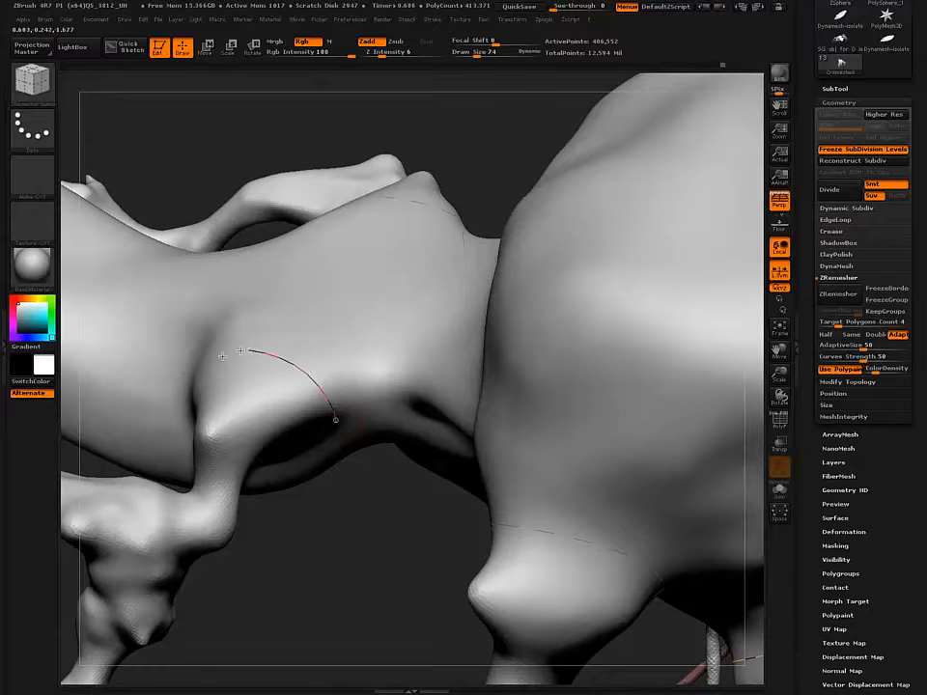
right_click_drag(191, 355, 307, 394)
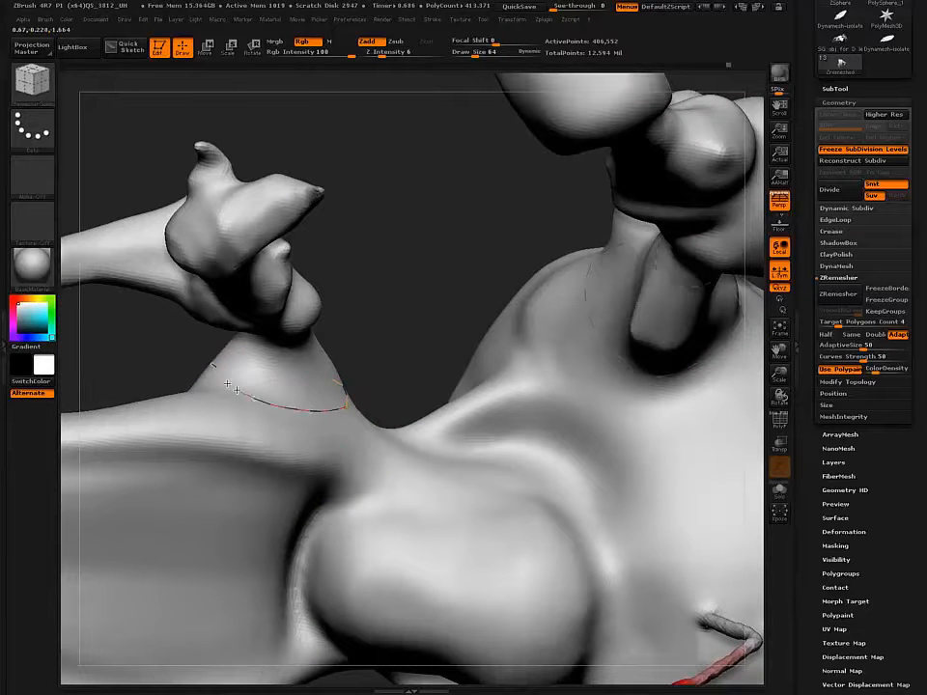
mouse_move(209, 393)
right_mouse_down()
mouse_move(207, 375)
mouse_move(224, 406)
mouse_move(234, 393)
mouse_move(246, 437)
mouse_move(212, 373)
right_mouse_up()
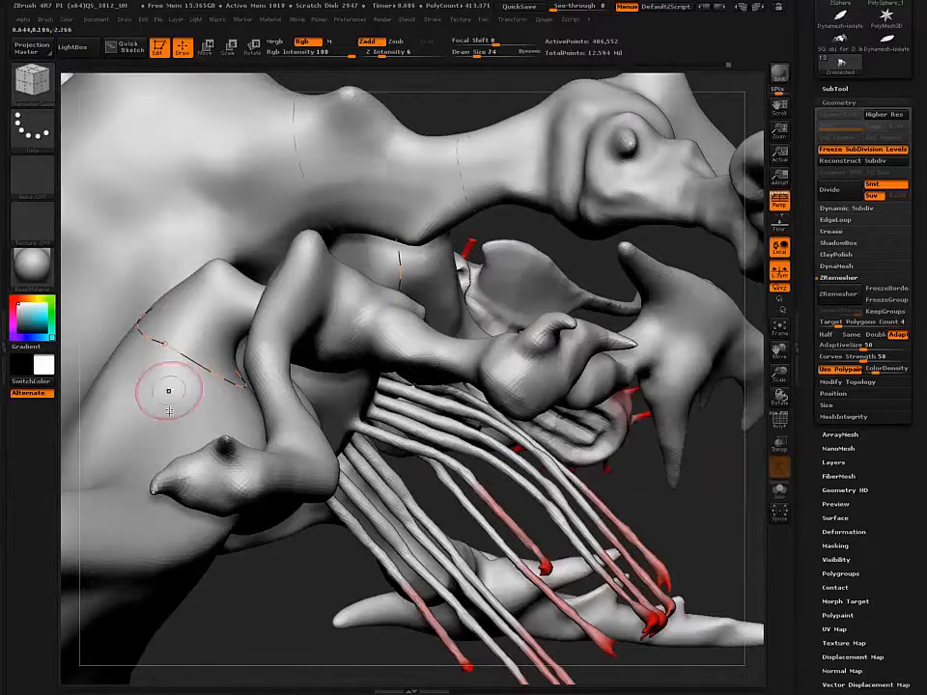
Step: Add a second guide loop around the rear leg, slightly farther out from the one at its base
right_click_drag(142, 390, 278, 425)
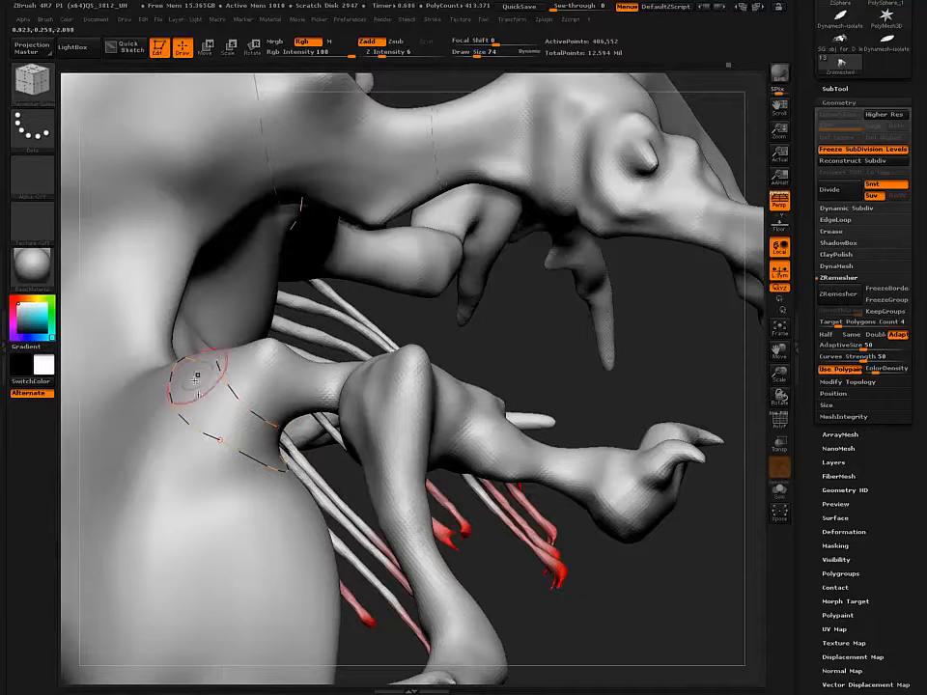
mouse_move(196, 379)
right_mouse_down()
mouse_move(221, 443)
mouse_move(228, 497)
mouse_move(220, 512)
mouse_move(215, 364)
right_mouse_up()
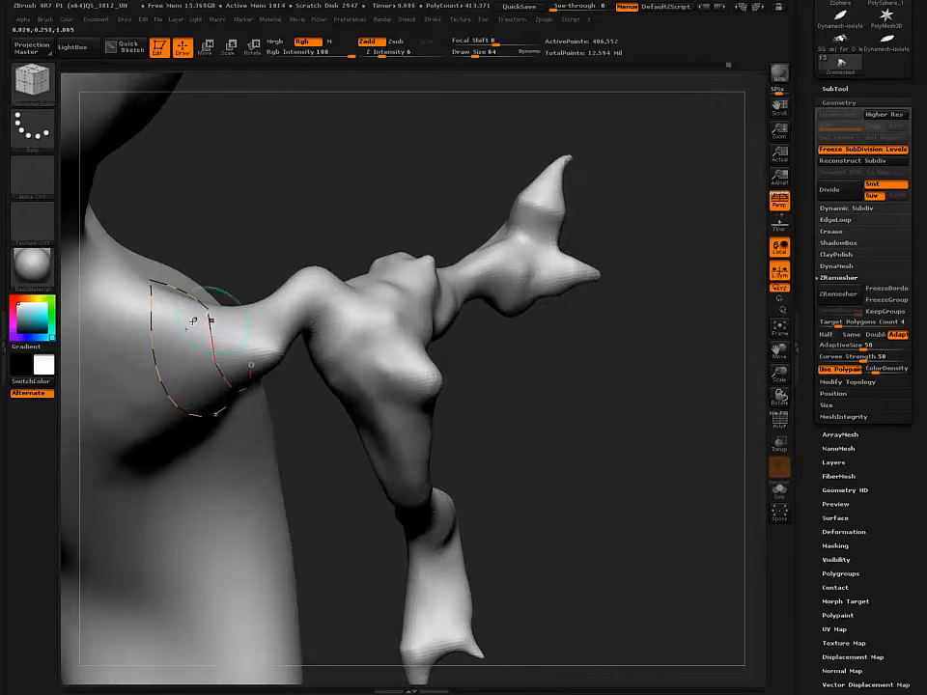
mouse_move(193, 321)
right_mouse_down()
mouse_move(198, 348)
mouse_move(149, 375)
mouse_move(179, 420)
mouse_move(184, 474)
mouse_move(209, 317)
right_mouse_up()
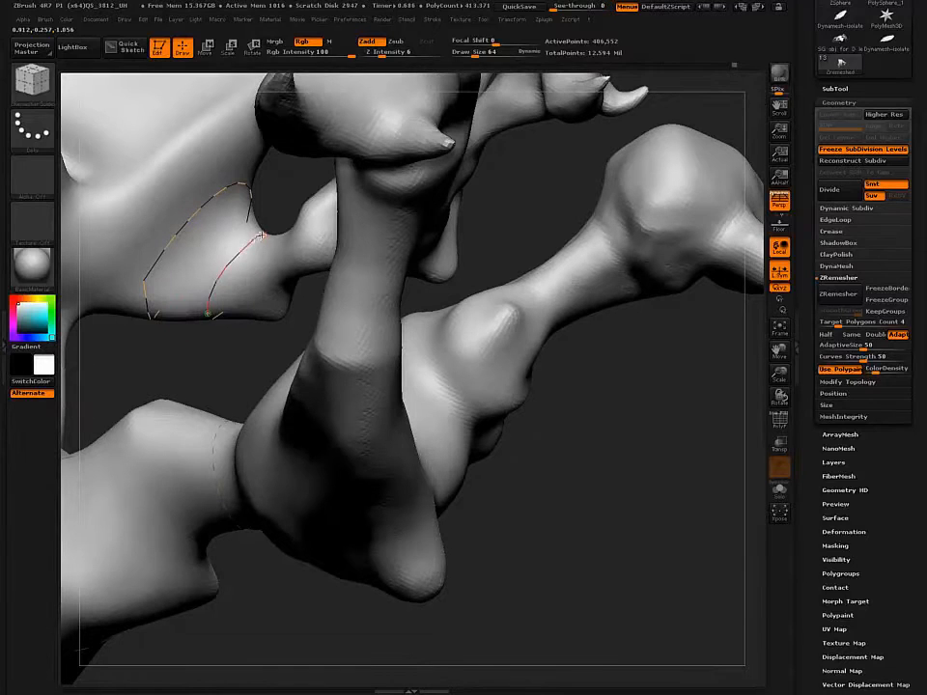
right_click_drag(209, 332, 502, 426)
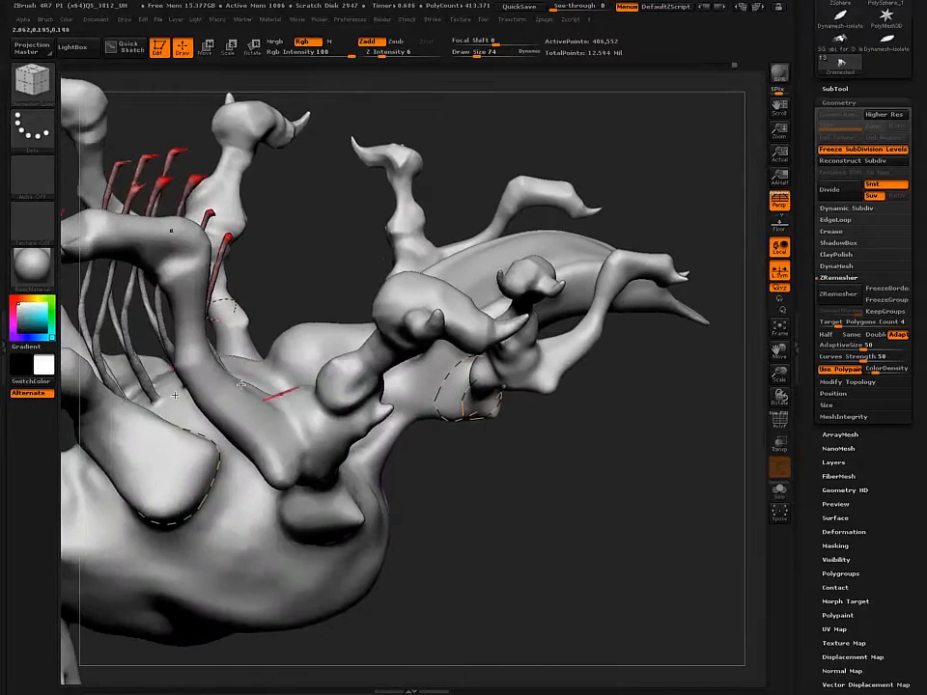
Step: Add a second guide loop around the middle leg's base, just outward of and parallel to the existing one
right_click_drag(176, 481, 344, 327, "alt")
right_click_drag(403, 413, 454, 363)
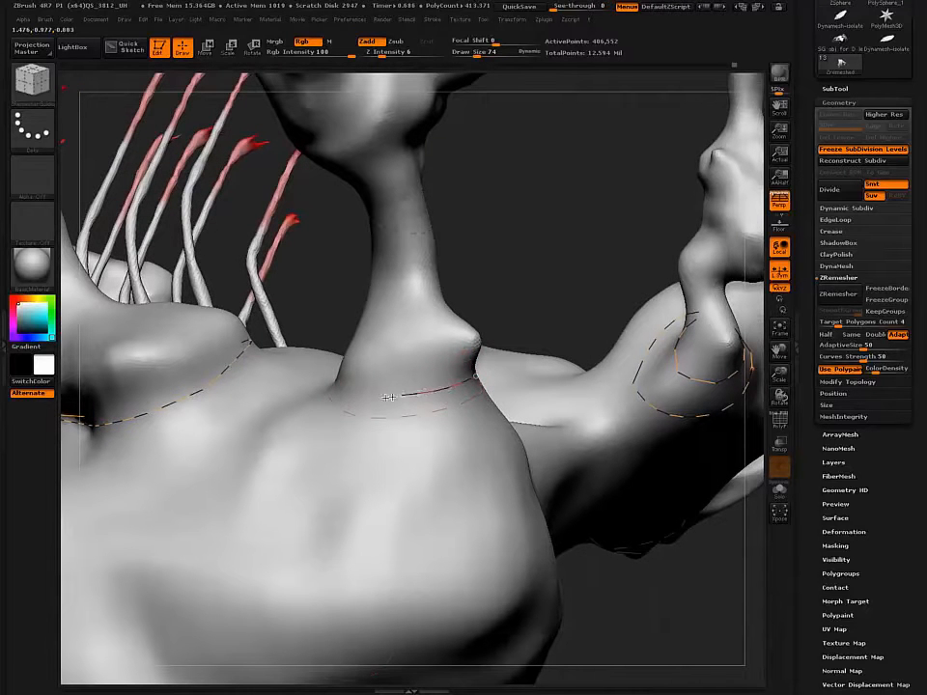
left_click_drag(352, 393, 345, 388)
right_click_drag(349, 385, 465, 430)
left_click_drag(466, 431, 409, 372)
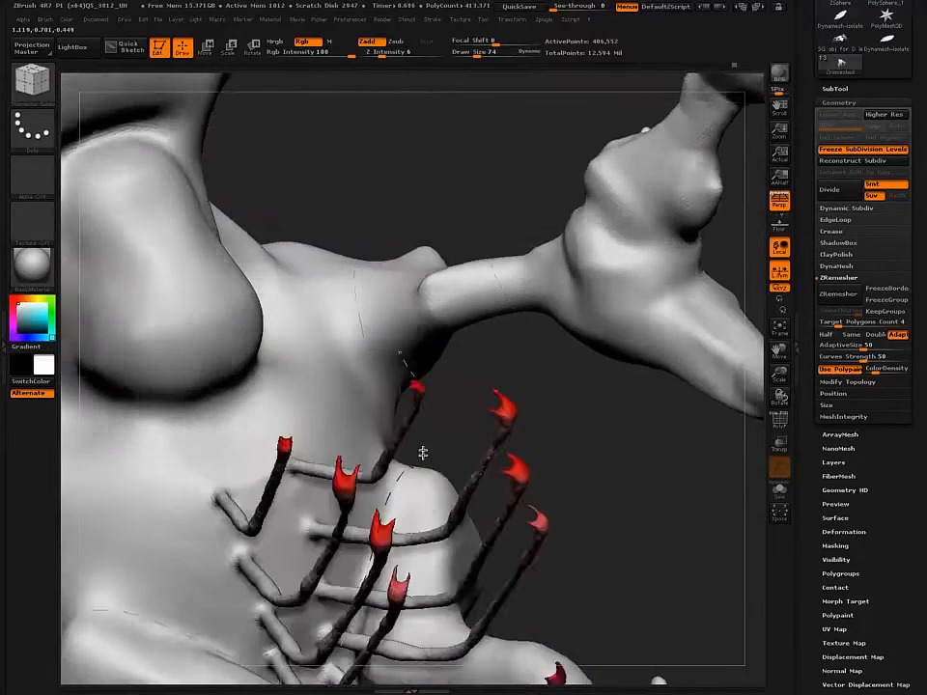
mouse_move(424, 453)
right_mouse_down()
mouse_move(393, 348)
mouse_move(399, 354)
right_mouse_up()
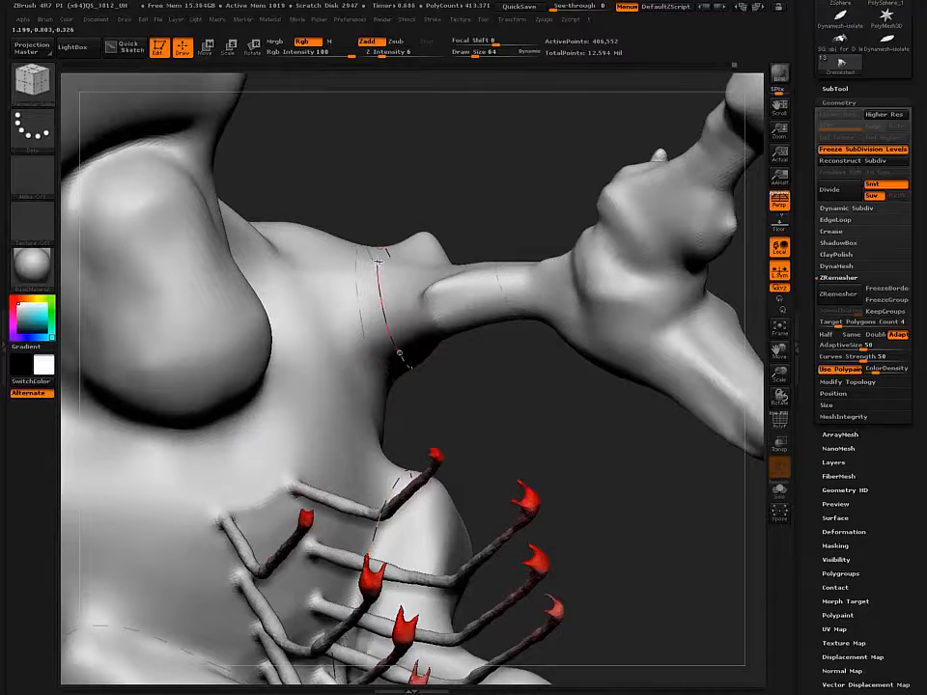
right_click_drag(364, 277, 377, 299)
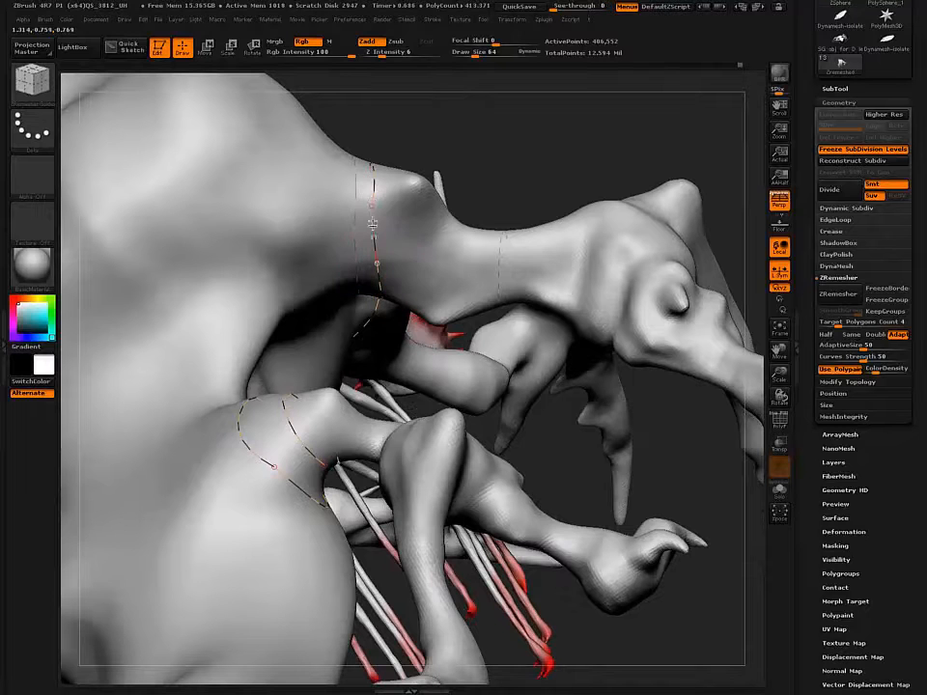
Step: Add a second guide loop around the middle leg's narrow section, just above where it widens into the lower limbs
right_click_drag(303, 279, 188, 307, "ctrl")
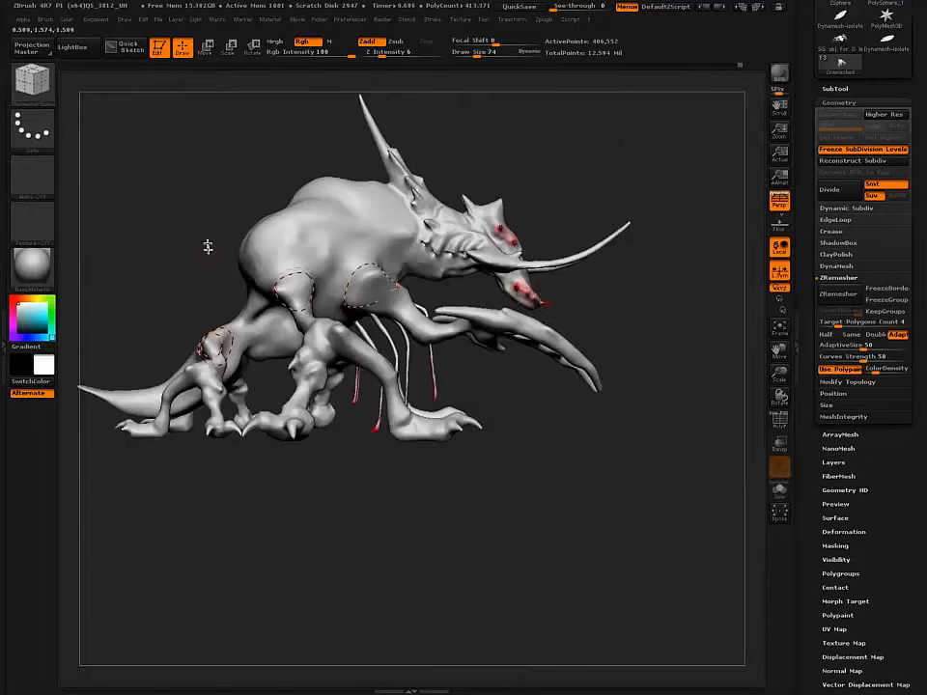
right_click_drag(207, 246, 240, 352)
right_click_drag(290, 492, 387, 570, "alt")
right_click_drag(292, 257, 215, 211)
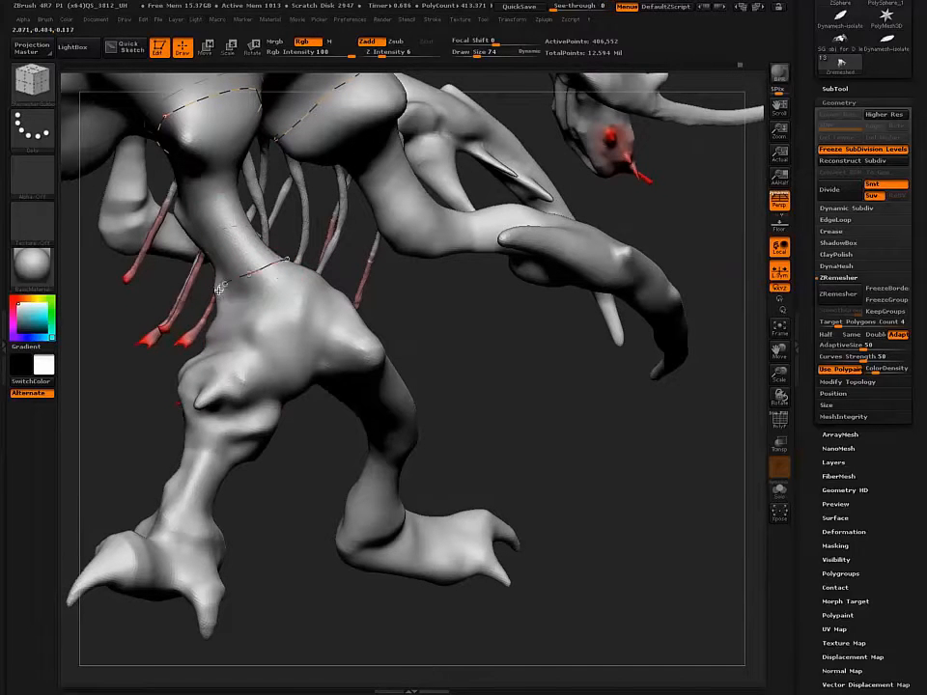
right_click_drag(213, 302, 568, 325)
right_click_drag(555, 343, 593, 324)
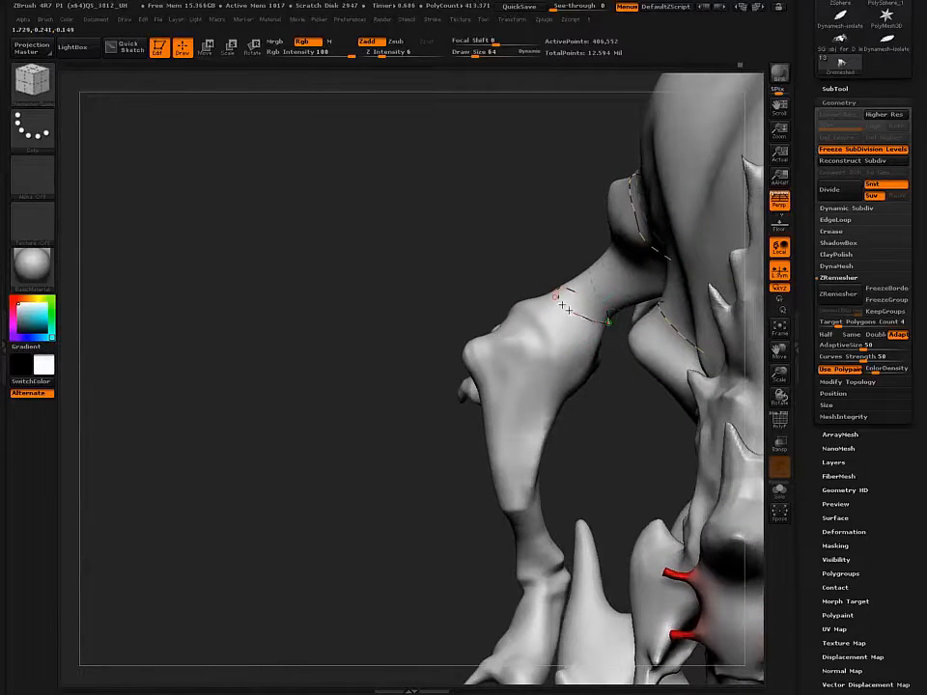
mouse_move(509, 321)
right_mouse_down()
mouse_move(492, 263)
mouse_move(460, 220)
mouse_move(523, 321)
mouse_move(540, 393)
right_mouse_up()
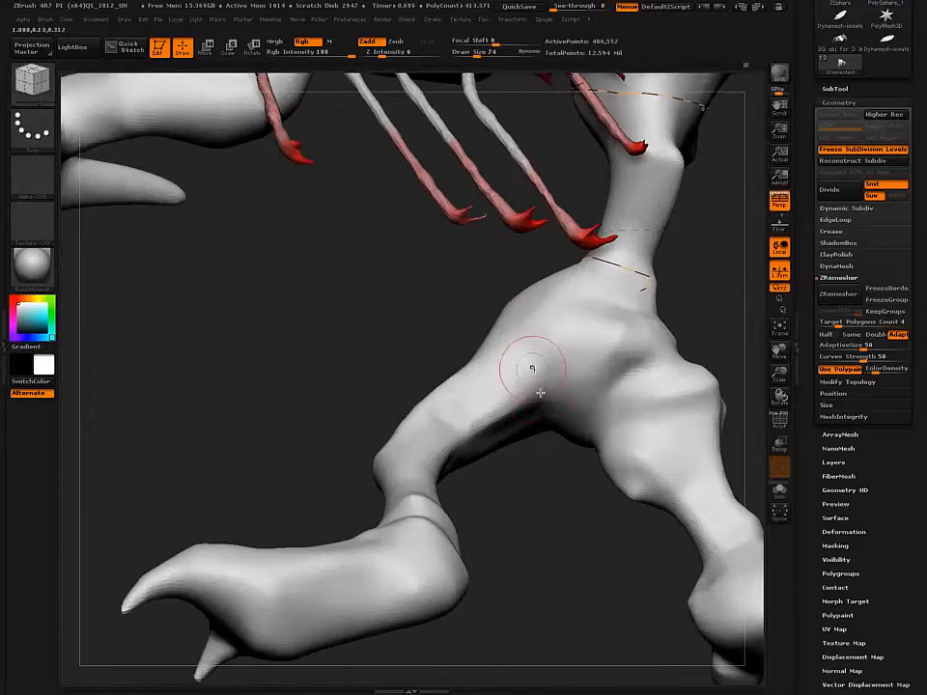
Step: Draw a guide loop around the top of the middle leg's long forward lower limb, where it branches from the joint
right_click_drag(487, 322, 591, 337)
left_click_drag(591, 336, 547, 346)
left_click_drag(478, 390, 460, 396)
mouse_move(460, 396)
right_mouse_down()
mouse_move(480, 351)
mouse_move(504, 366)
mouse_move(470, 374)
mouse_move(483, 369)
right_mouse_up()
mouse_move(517, 345)
left_mouse_down()
mouse_move(518, 394)
mouse_move(496, 401)
left_mouse_up()
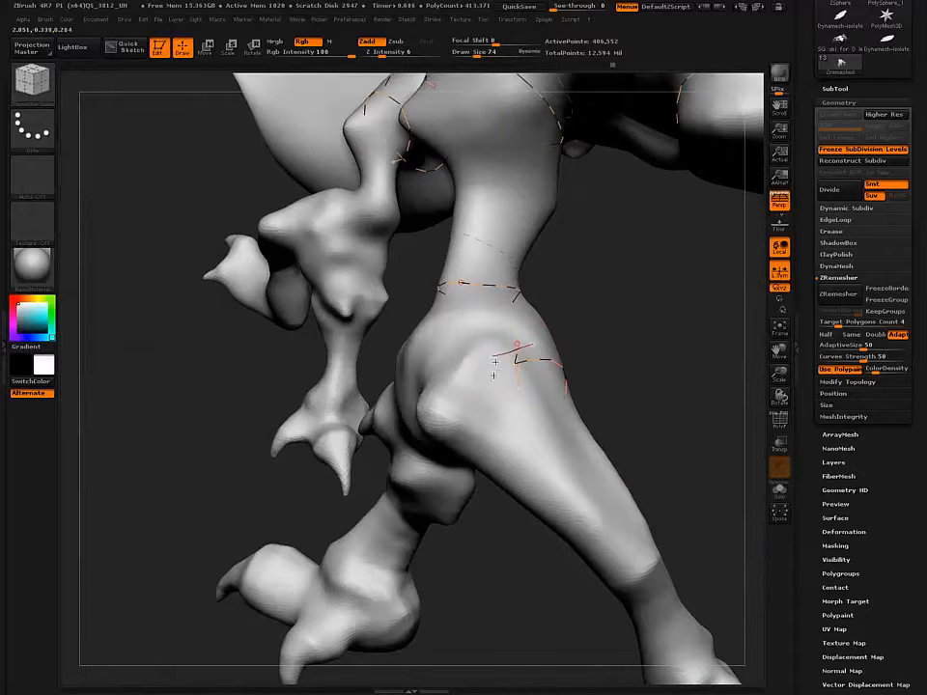
mouse_move(501, 386)
right_mouse_down()
mouse_move(509, 342)
mouse_move(507, 351)
right_mouse_up()
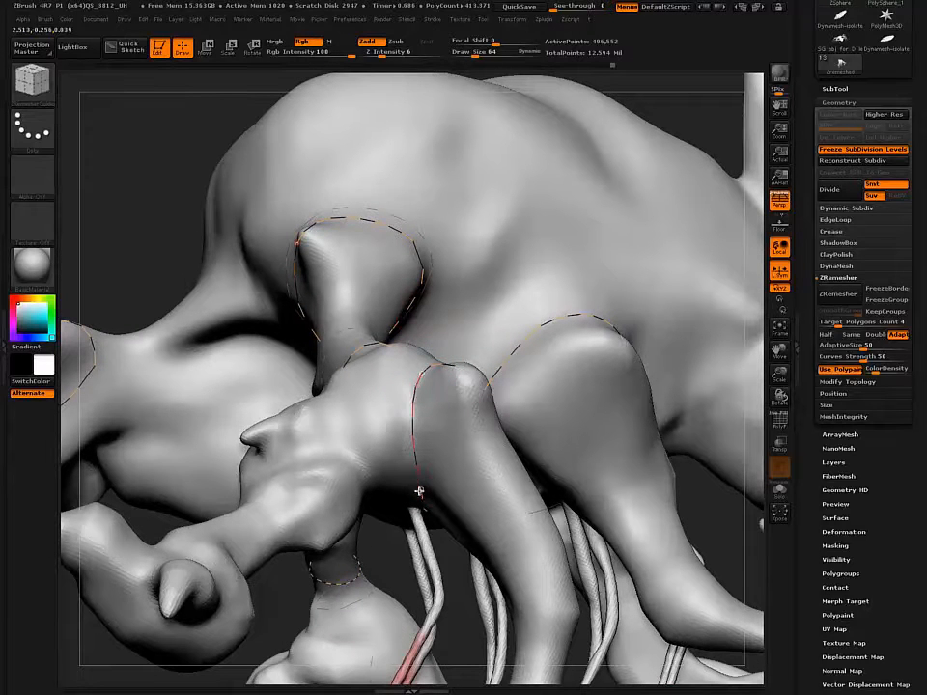
Step: Draw a guide loop around the top of the middle leg's other, shorter lower limb, just below the branching joint
key("]")
left_click_drag(369, 467, 349, 424)
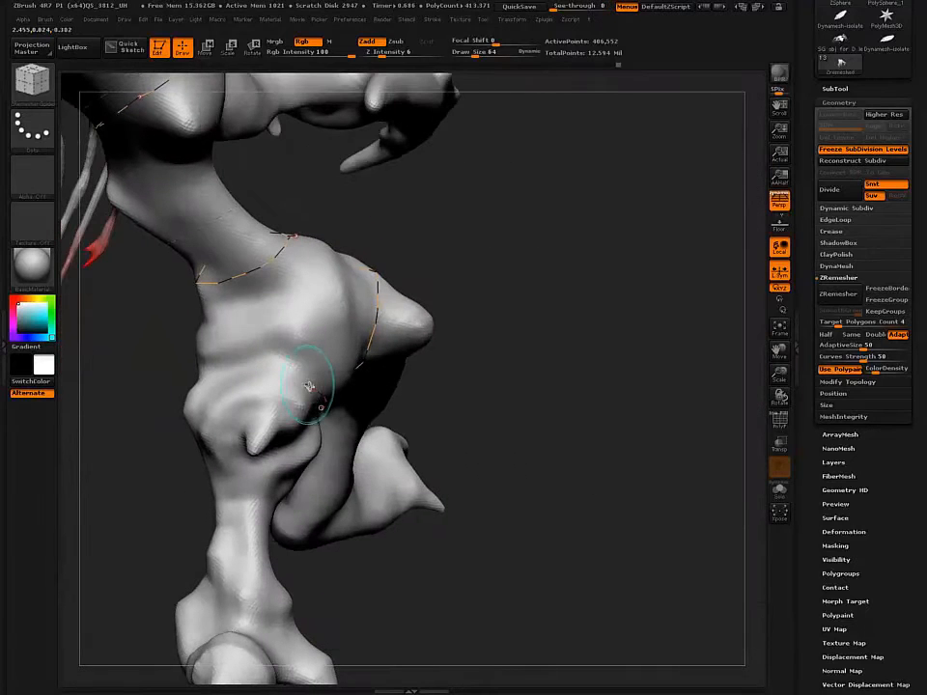
left_click_drag(309, 386, 260, 365)
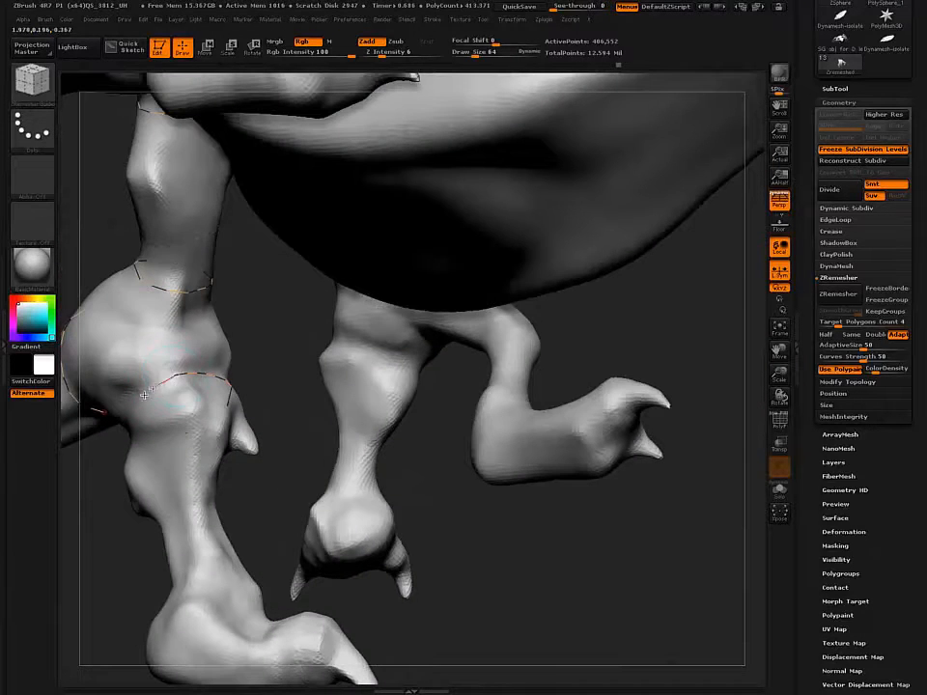
right_click_drag(270, 441, 444, 435, "alt")
right_click_drag(306, 357, 310, 383)
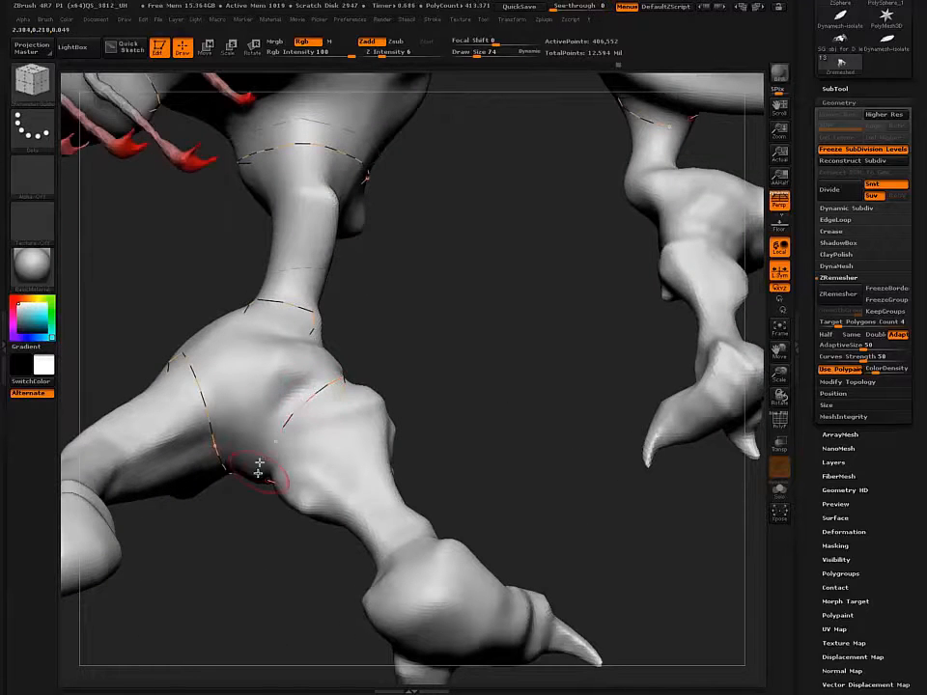
right_click_drag(259, 469, 319, 449)
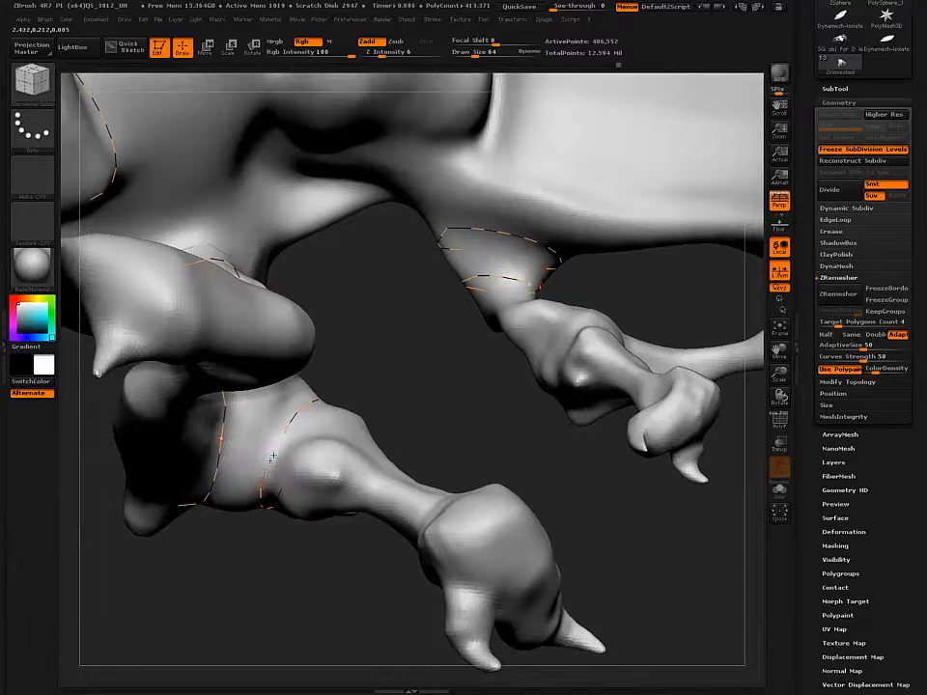
Step: Draw a guide loop around the upper end of the rear leg's shorter lower limb, just below the branching joint
right_click_drag(177, 340, 248, 407, "ctrl")
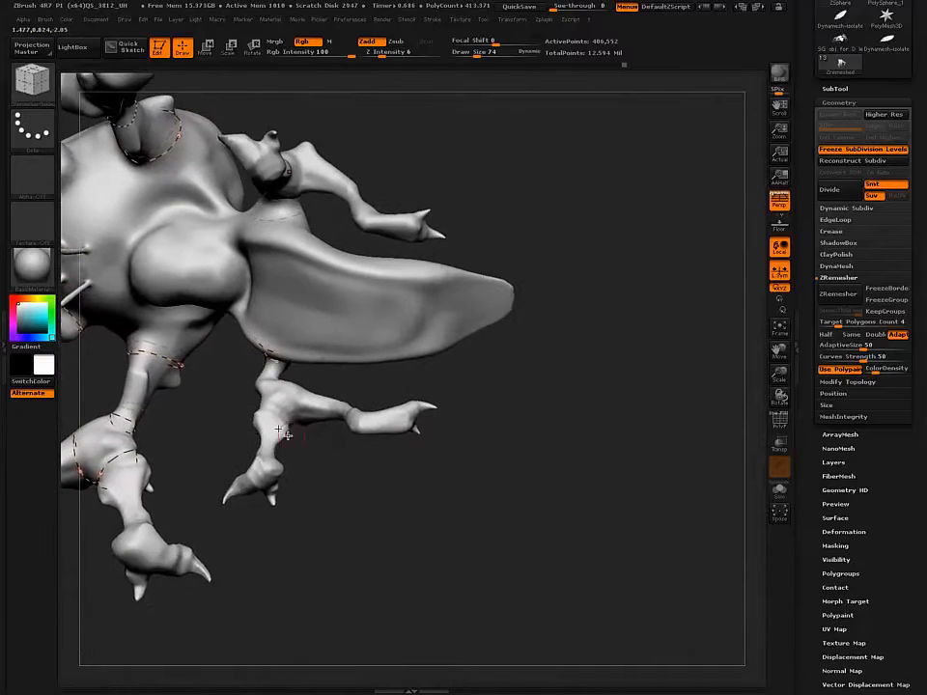
right_click_drag(278, 493, 281, 462, "ctrl")
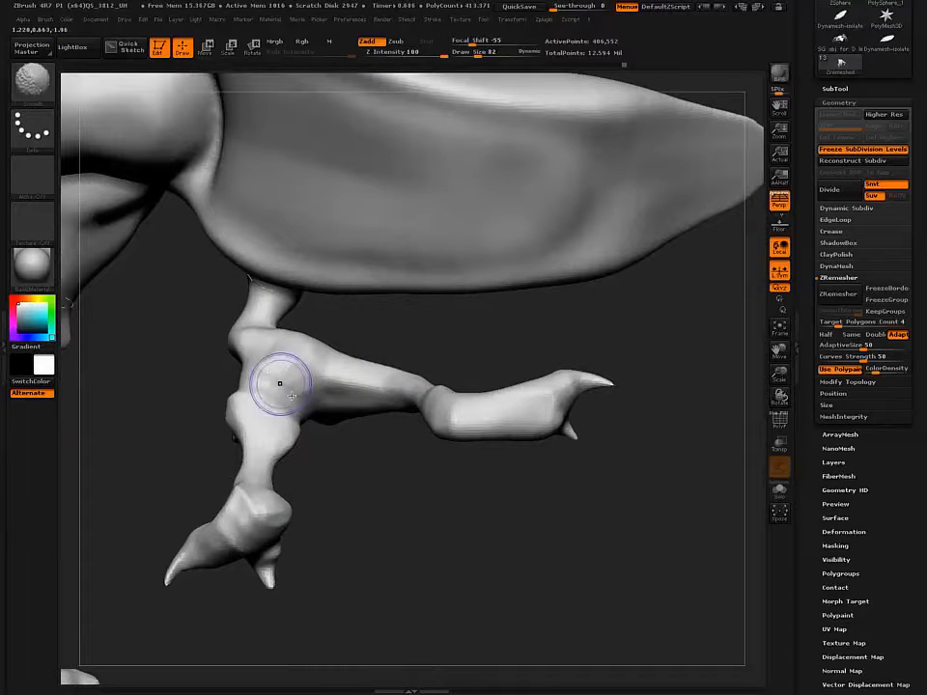
left_click_drag(280, 385, 256, 369, "shift")
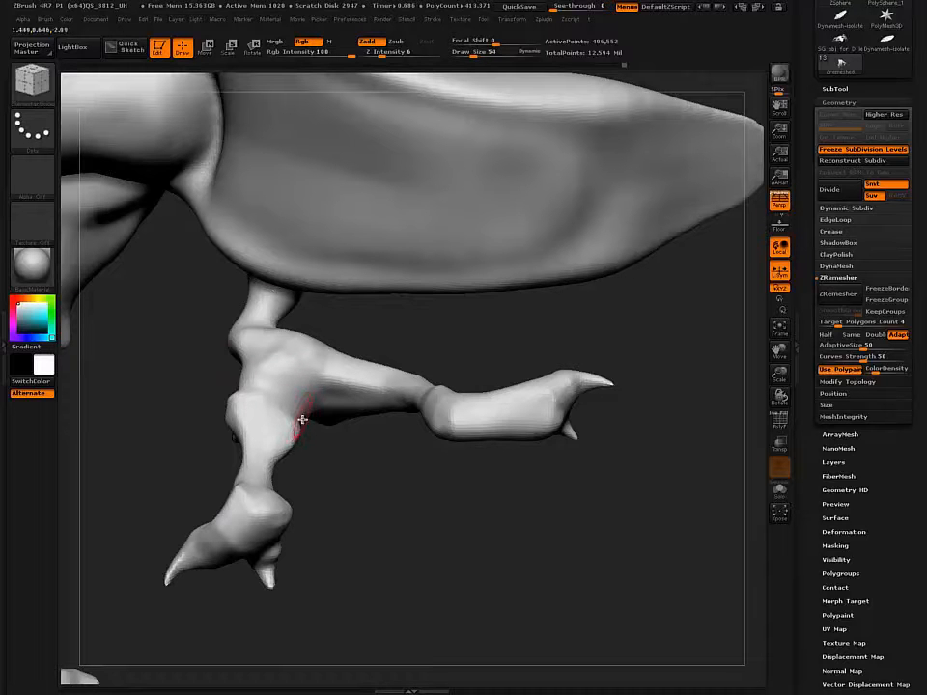
left_click_drag(238, 386, 228, 389)
mouse_move(228, 389)
right_mouse_down()
mouse_move(284, 408)
mouse_move(197, 388)
mouse_move(218, 385)
right_mouse_up()
left_click_drag(218, 385, 180, 424)
mouse_move(184, 420)
right_mouse_down()
mouse_move(135, 422)
mouse_move(145, 426)
right_mouse_up()
Step: Isolate the rear legs with a lasso selection and redraw the guide loop around the shorter lower limb so it closes
key("ctrl+shift")
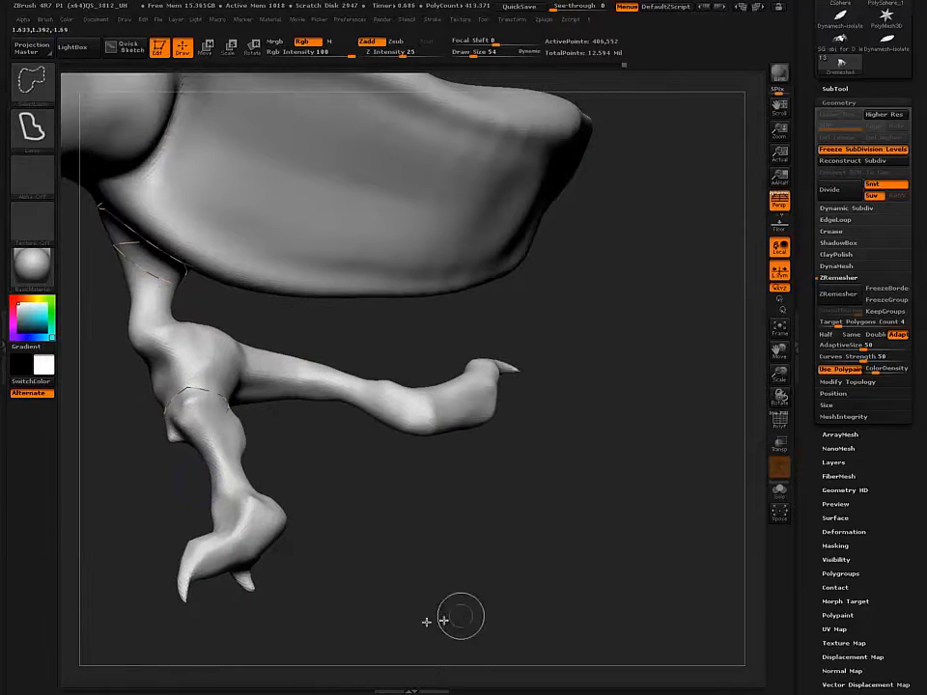
mouse_move(432, 621)
left_mouse_down("ctrl+shift")
mouse_move(603, 489)
mouse_move(441, 337)
mouse_move(231, 315)
mouse_move(105, 343)
mouse_move(132, 600)
mouse_move(155, 638)
left_mouse_up("ctrl+shift")
mouse_move(149, 482)
left_mouse_down()
mouse_move(188, 471)
mouse_move(186, 445)
mouse_move(281, 447)
mouse_move(318, 522)
mouse_move(319, 554)
mouse_move(315, 542)
left_mouse_up()
mouse_move(269, 513)
left_mouse_down()
mouse_move(265, 465)
mouse_move(255, 496)
mouse_move(412, 242)
mouse_move(384, 262)
left_mouse_up()
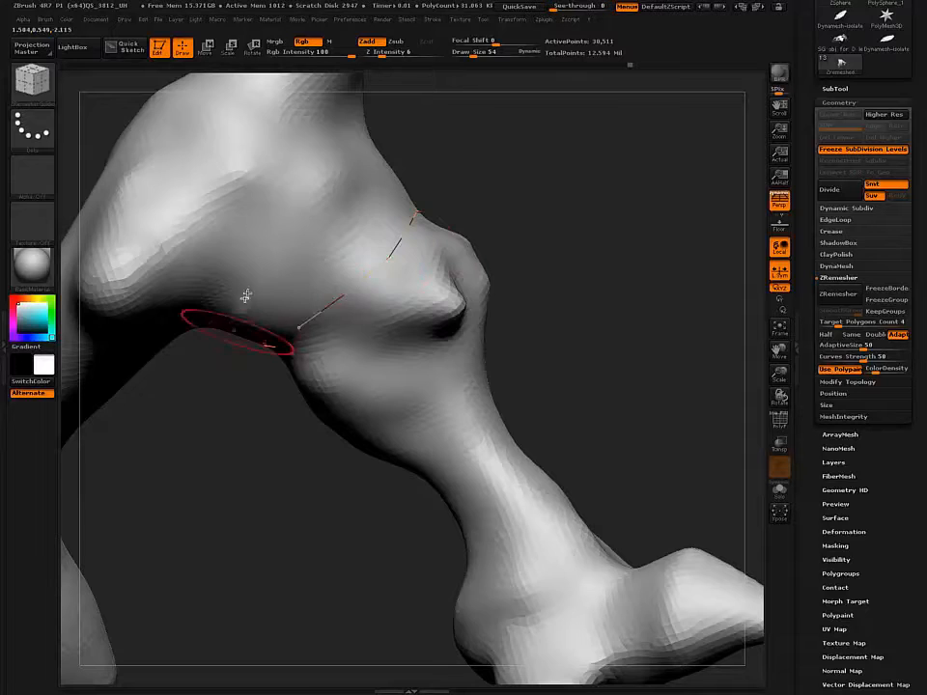
right_click_drag(245, 296, 262, 259)
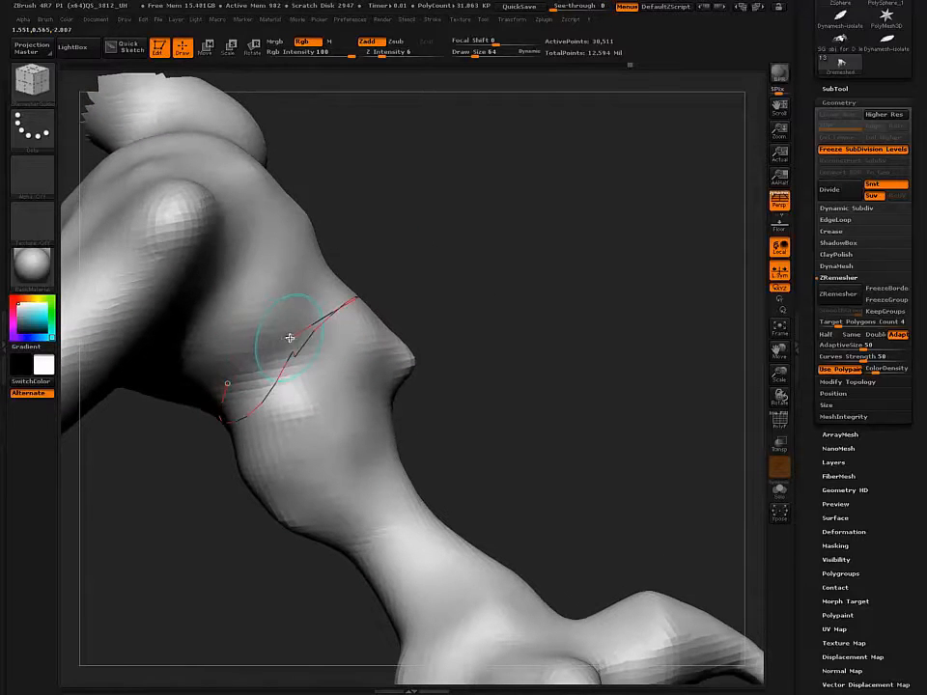
left_click_drag(290, 338, 245, 368)
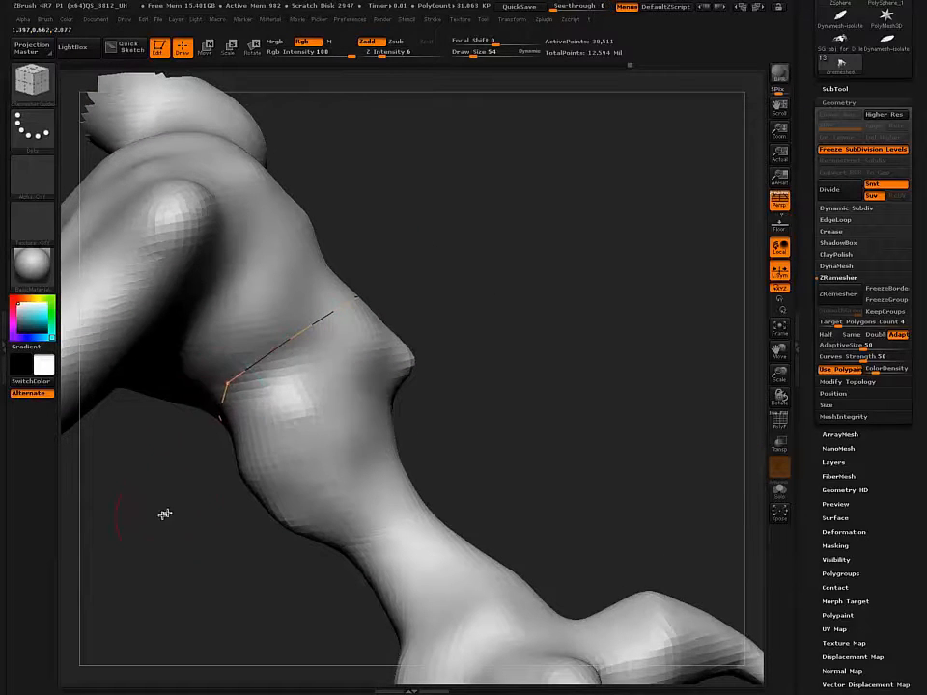
Step: Draw a closed guide loop around the top of the rear leg's long lower limb, enclosing the bump at the branching joint
left_click_drag(163, 515, 313, 569, "alt")
mouse_move(248, 423)
right_mouse_down()
mouse_move(243, 428)
mouse_move(358, 406)
right_mouse_up()
left_click_drag(366, 417, 383, 317)
left_click_drag(376, 240, 372, 238)
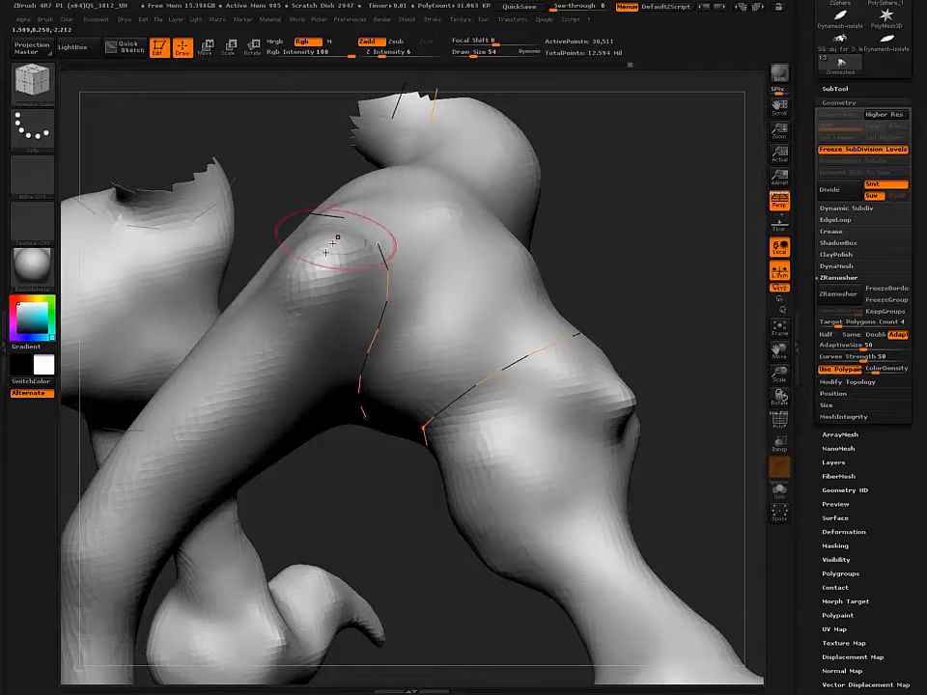
mouse_move(340, 253)
right_mouse_down()
mouse_move(350, 315)
mouse_move(236, 210)
mouse_move(315, 339)
right_mouse_up()
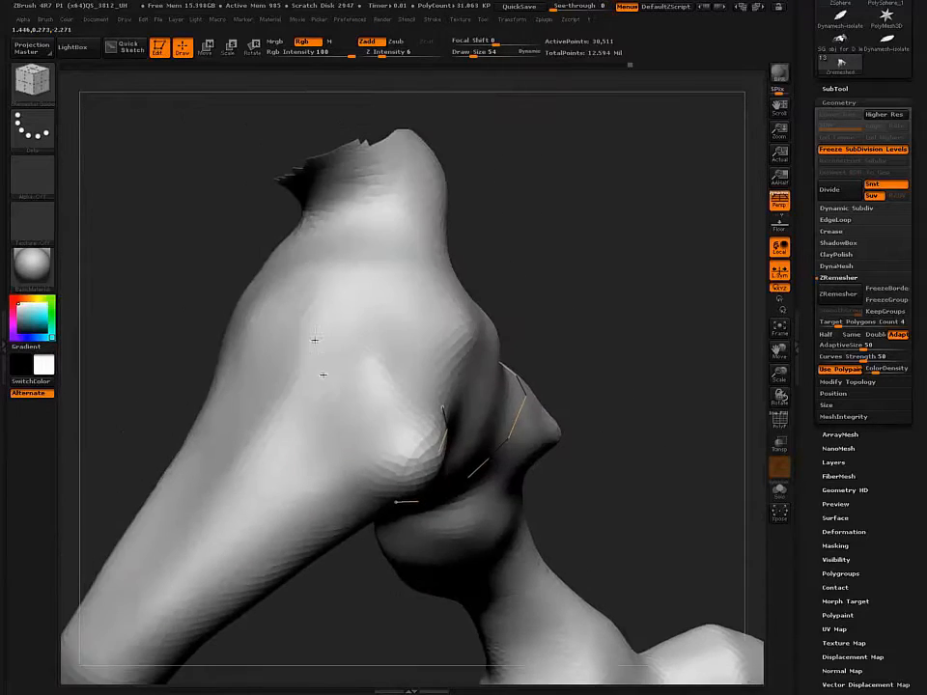
left_click_drag(442, 409, 371, 379)
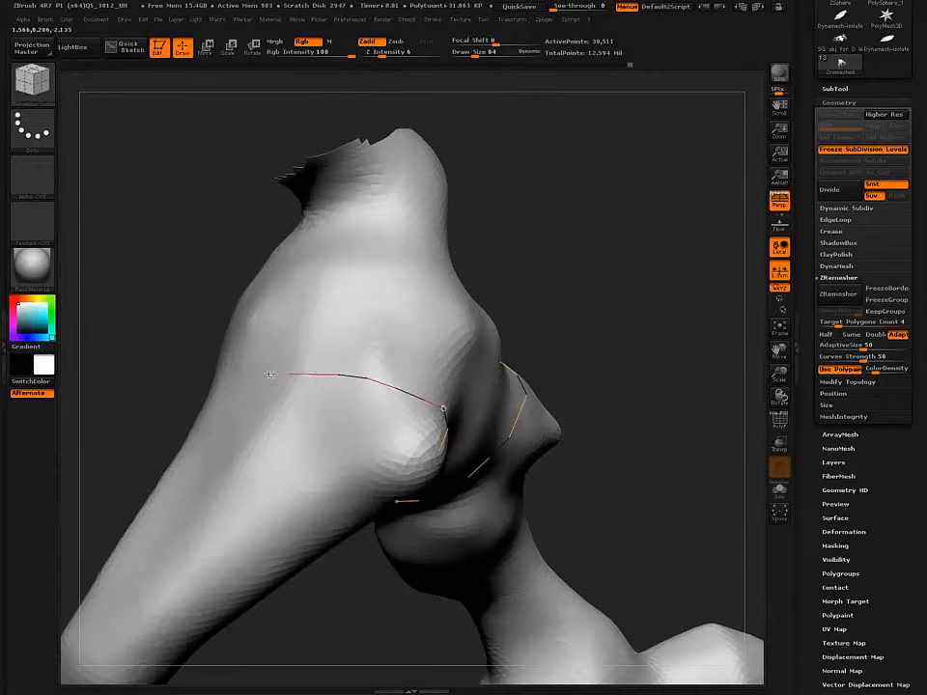
left_click_drag(271, 375, 228, 375)
right_click_drag(228, 384, 269, 400)
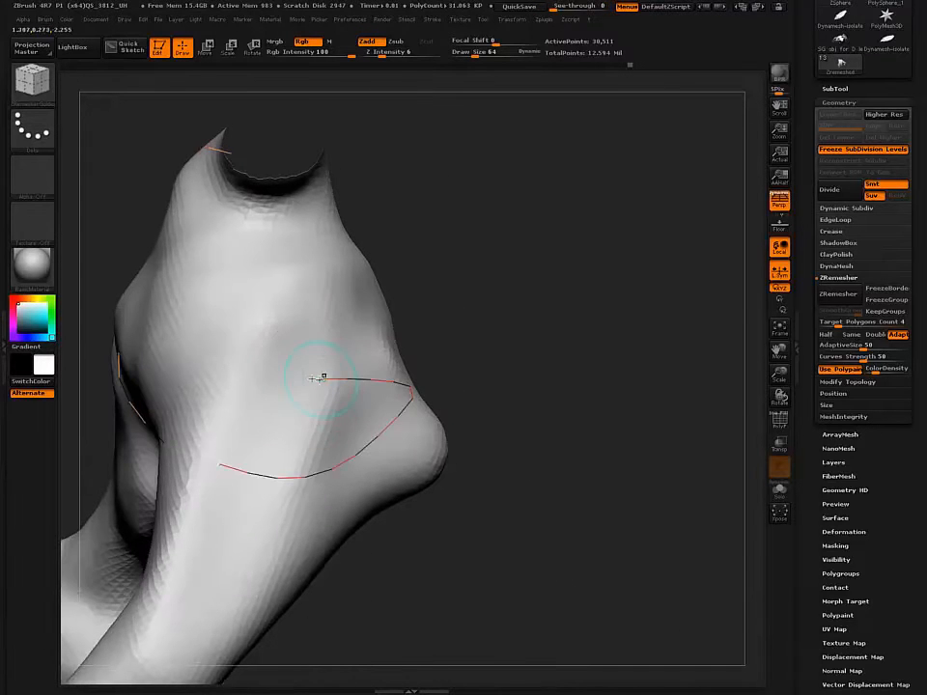
left_click_drag(317, 378, 166, 397)
right_click_drag(167, 397, 372, 374)
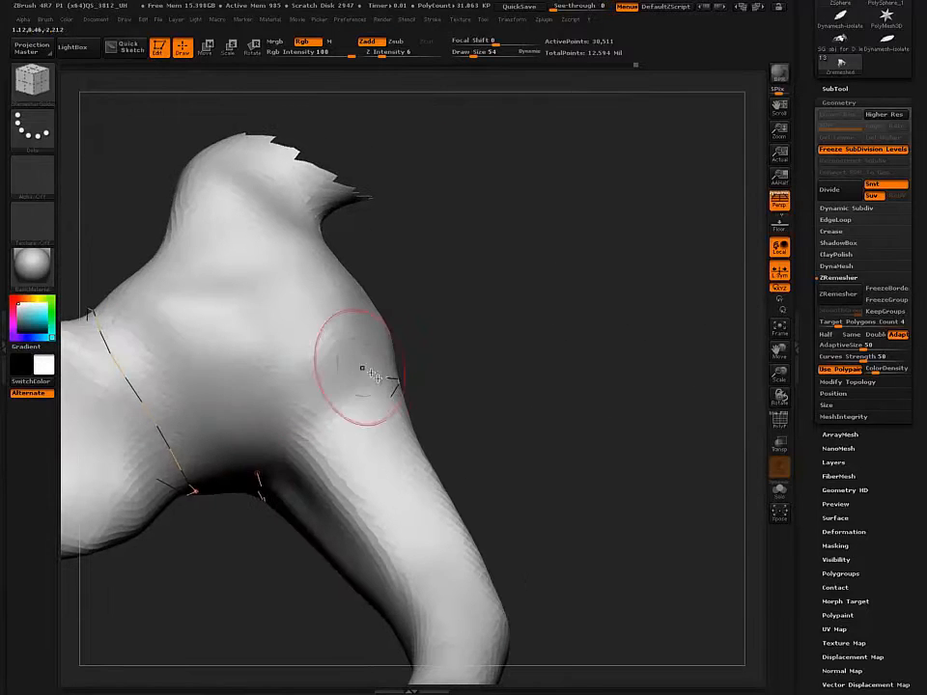
left_click_drag(390, 378, 329, 388)
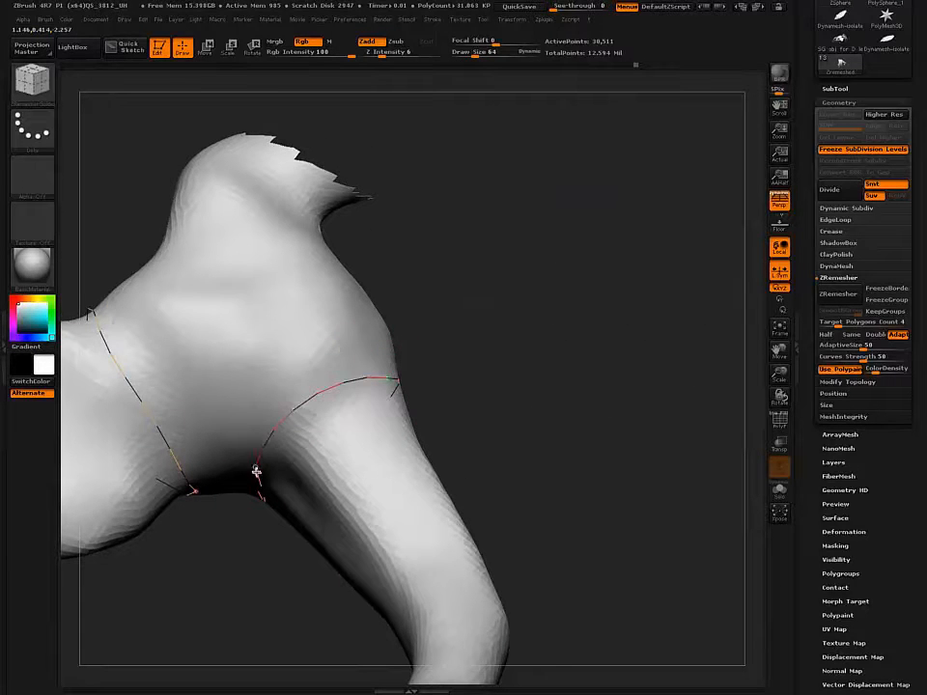
Step: Draw a guide loop around the rear leg's upper section, just above where it splits into the two lower limbs
mouse_move(248, 362)
right_mouse_down()
mouse_move(250, 333)
mouse_move(230, 286)
mouse_move(325, 310)
right_mouse_up()
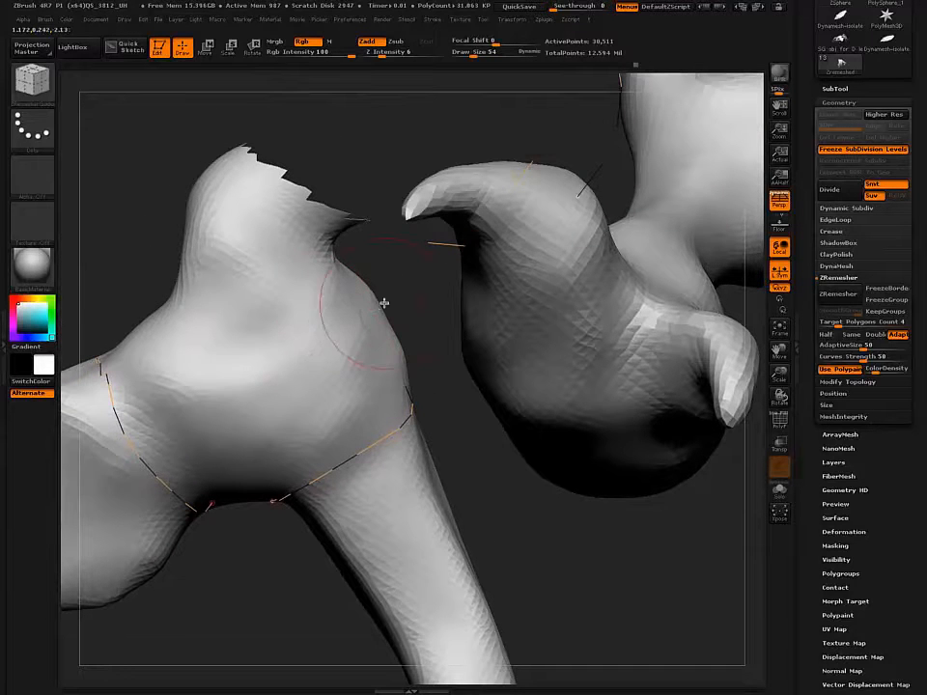
left_click_drag(382, 305, 155, 327)
mouse_move(155, 327)
right_mouse_down()
mouse_move(200, 362)
mouse_move(128, 317)
mouse_move(225, 427)
mouse_move(214, 412)
mouse_move(242, 399)
right_mouse_up()
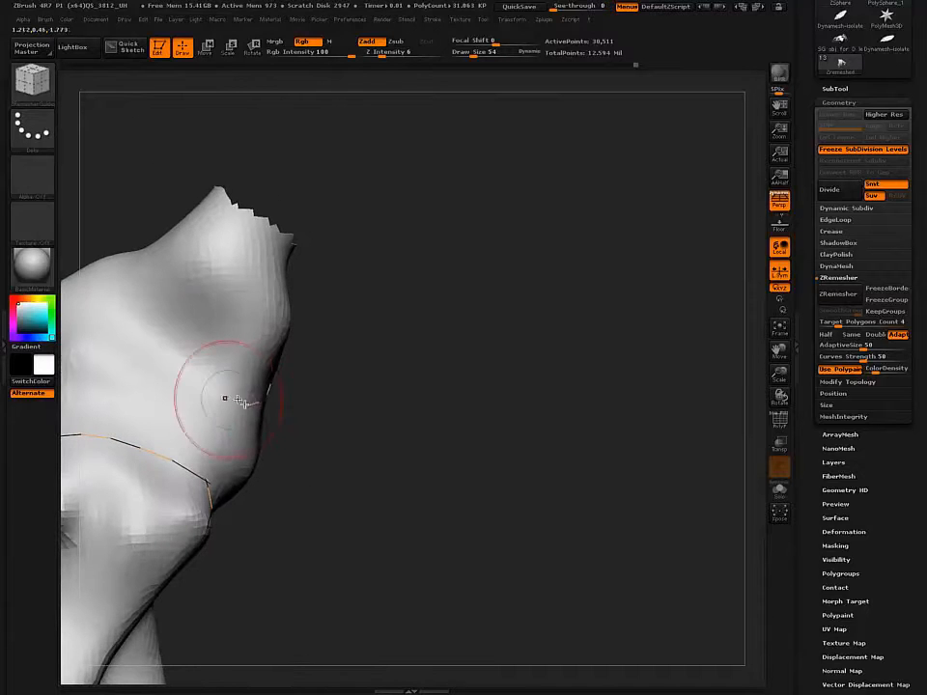
mouse_move(245, 405)
left_mouse_down()
mouse_move(123, 316)
mouse_move(103, 323)
left_mouse_up()
right_click_drag(104, 322, 215, 491)
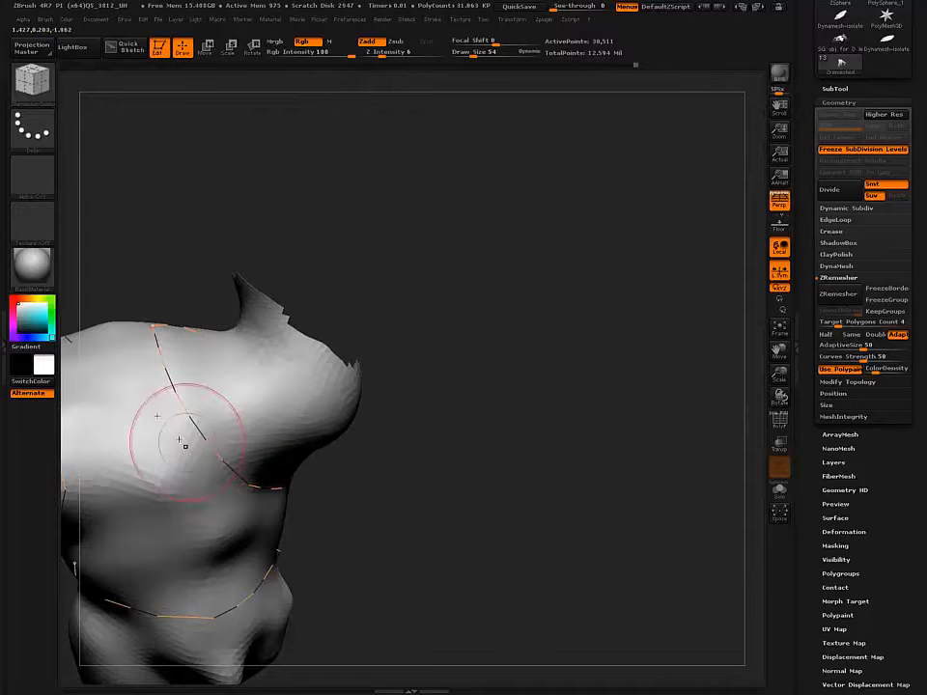
Step: Check the guide loops on the isolated rear legs and make the whole creature visible again
mouse_move(184, 434)
right_mouse_down()
mouse_move(87, 348)
mouse_move(263, 342)
mouse_move(198, 396)
mouse_move(174, 352)
mouse_move(207, 366)
mouse_move(262, 446)
mouse_move(221, 435)
mouse_move(193, 445)
right_mouse_up()
right_click_drag(232, 413, 263, 491, "alt")
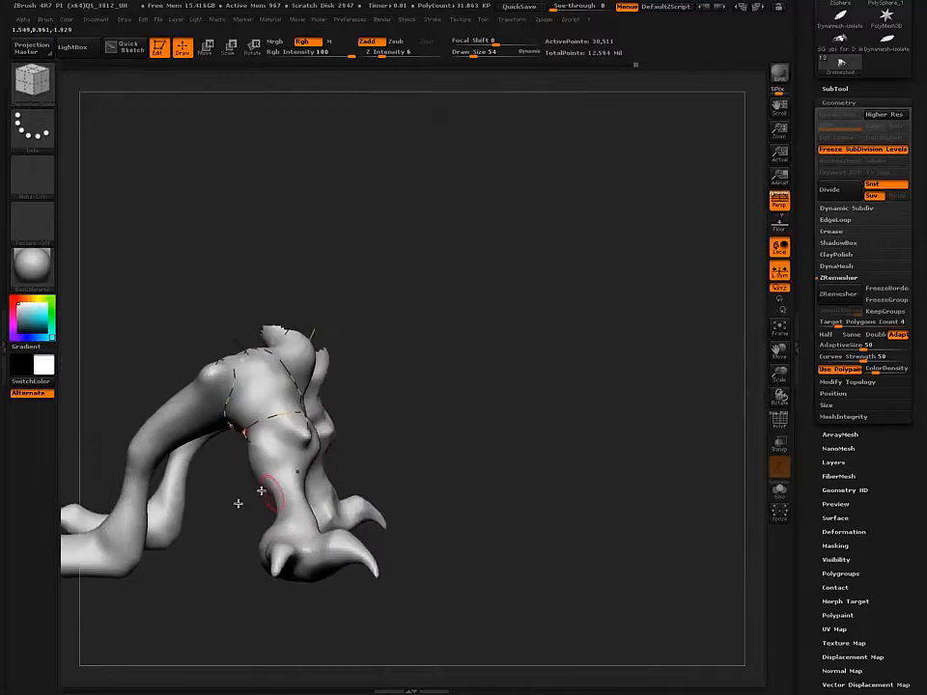
right_click_drag(204, 531, 344, 599)
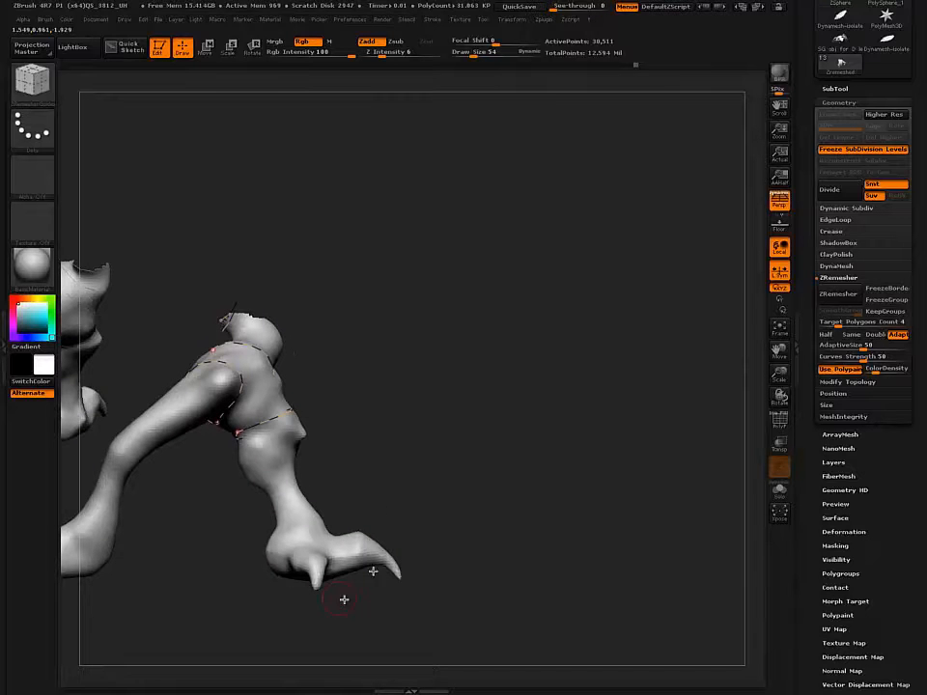
left_click(449, 507, "ctrl+shift")
right_click_drag(199, 482, 172, 454)
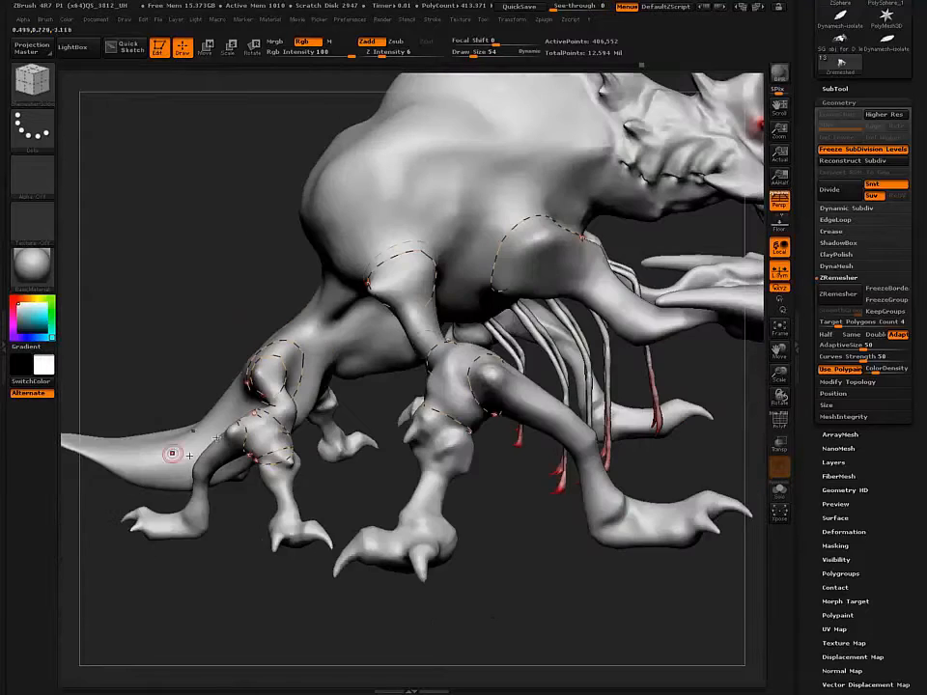
Step: Run ZRemesher on the creature with the drawn guides and display the polygon wireframe
right_click_drag(212, 324, 185, 431)
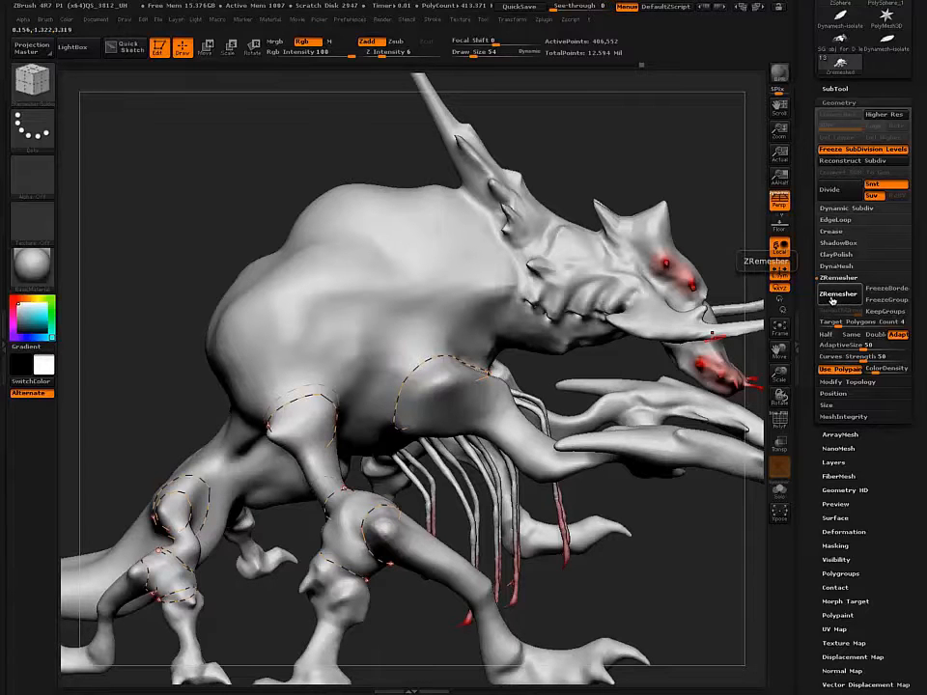
left_click(836, 294)
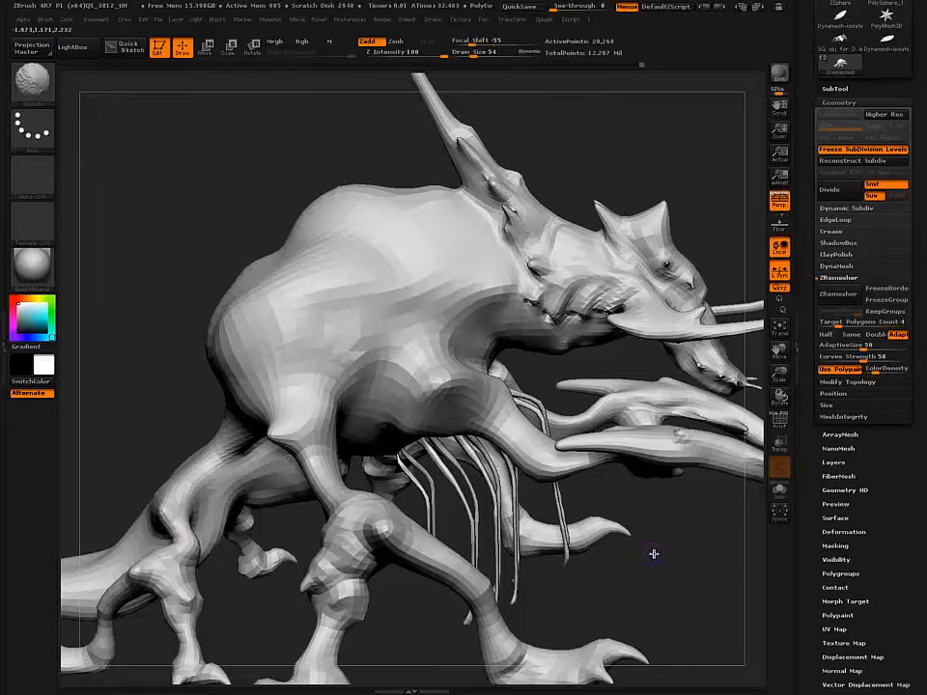
key("shift+f")
right_click_drag(263, 390, 350, 381)
Step: Hide neighbouring polygon loops around the base of the front arm to examine how the topology follows the guide
key("ctrl+shift")
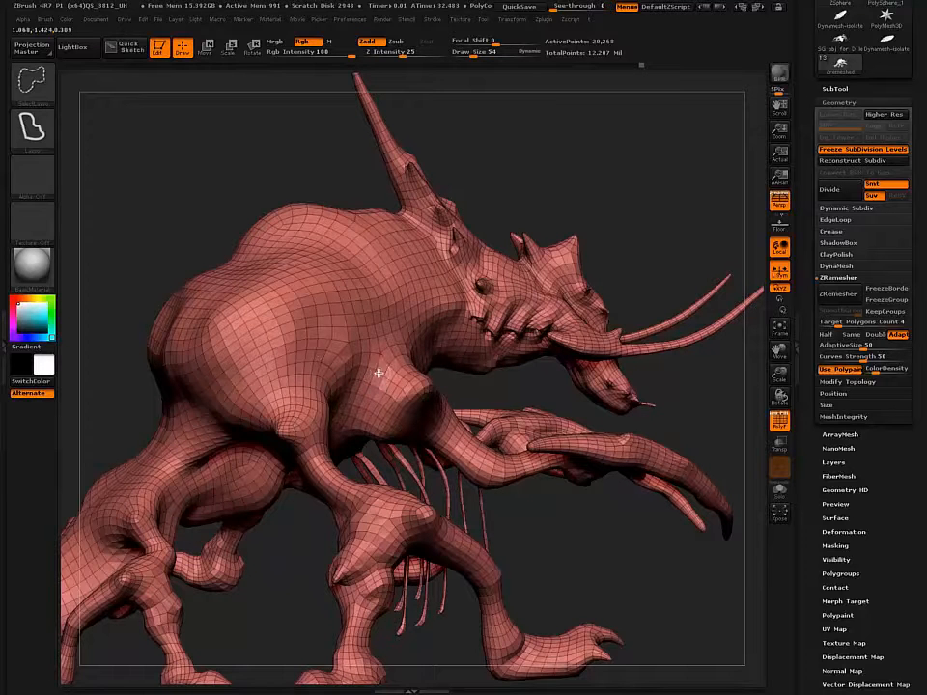
left_click(379, 370, "ctrl+shift")
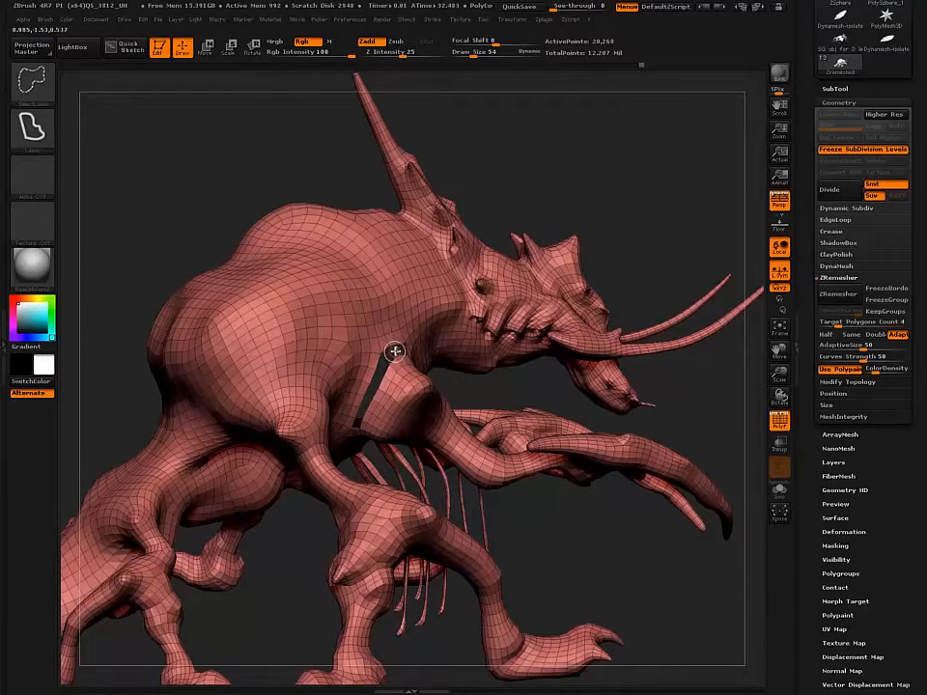
mouse_move(387, 321)
right_mouse_down()
mouse_move(270, 336)
mouse_move(314, 318)
mouse_move(312, 304)
mouse_move(357, 335)
mouse_move(362, 376)
mouse_move(349, 386)
mouse_move(368, 346)
mouse_move(359, 248)
mouse_move(333, 405)
right_mouse_up()
key("ctrl+shift")
key("ctrl+shift")
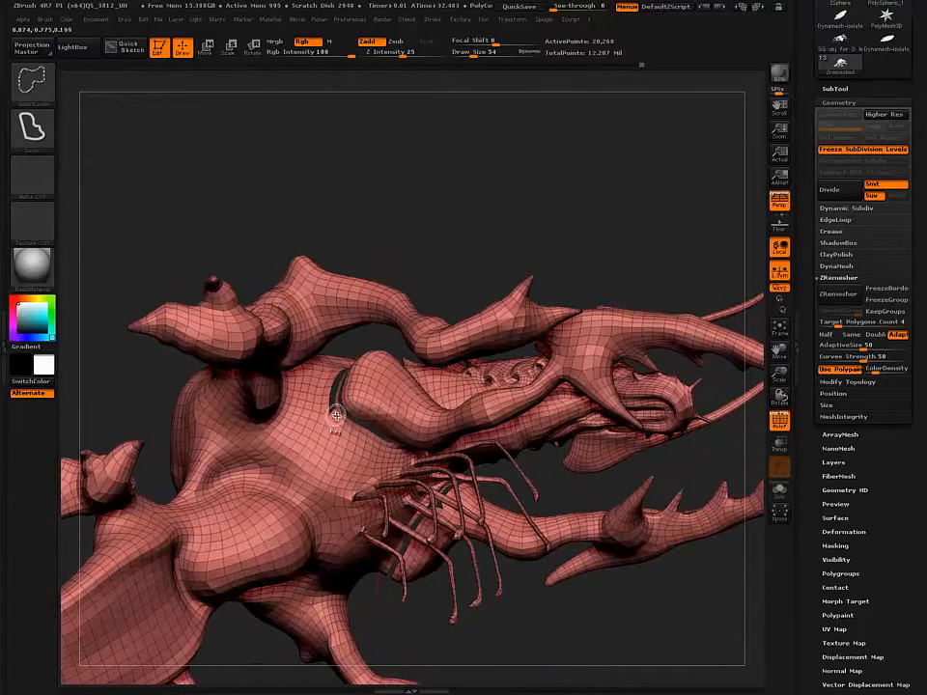
mouse_move(334, 415)
right_mouse_down()
mouse_move(301, 360)
mouse_move(355, 327)
right_mouse_up()
key("ctrl+shift")
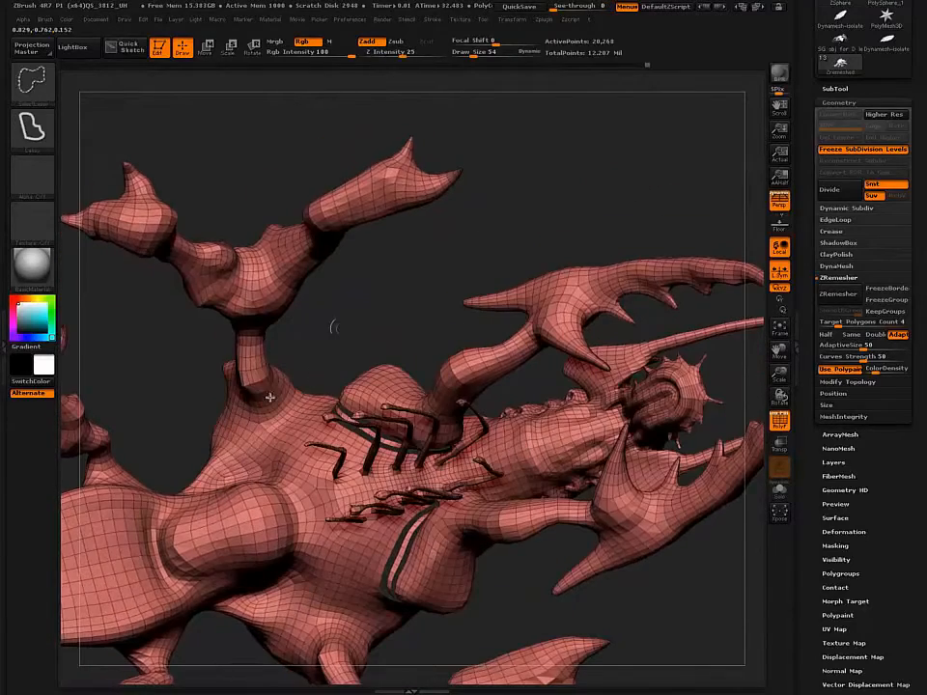
Step: Bring back the hidden loops at the front arms and hide the polygon loop around the middle leg's base
key("ctrl+z")
right_click_drag(234, 416, 245, 407)
key("ctrl+shift")
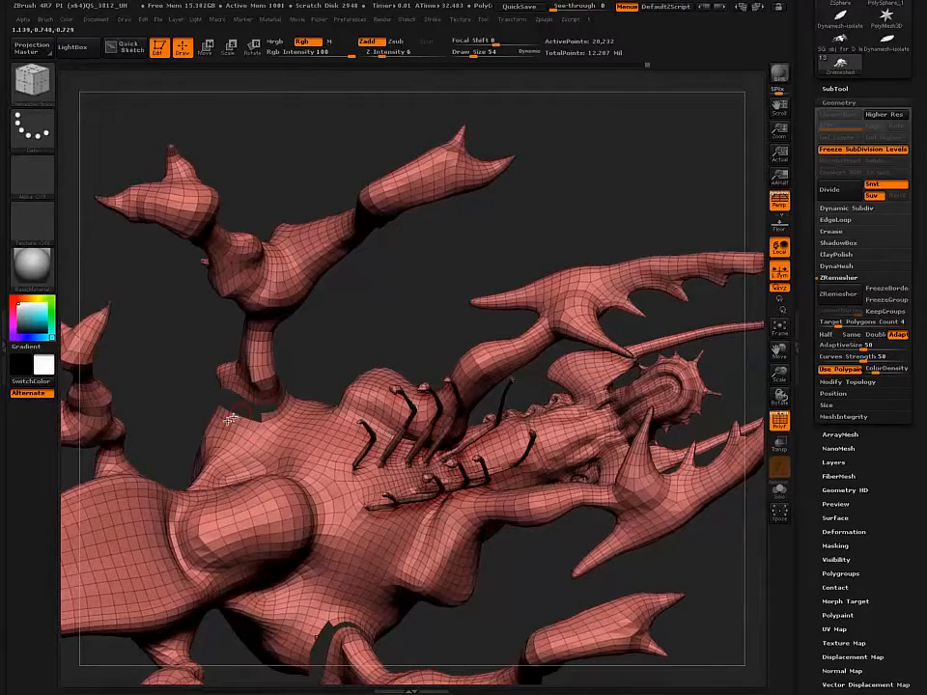
mouse_move(241, 415)
left_mouse_down()
mouse_move(217, 431)
mouse_move(214, 464)
mouse_move(309, 567)
mouse_move(281, 542)
mouse_move(275, 487)
mouse_move(132, 451)
mouse_move(167, 460)
mouse_move(183, 434)
mouse_move(147, 467)
mouse_move(184, 371)
mouse_move(145, 361)
left_mouse_up()
Step: Bring back the hidden polygon loop at the middle leg's base and look over the topology at the rear legs
key("ctrl+shift")
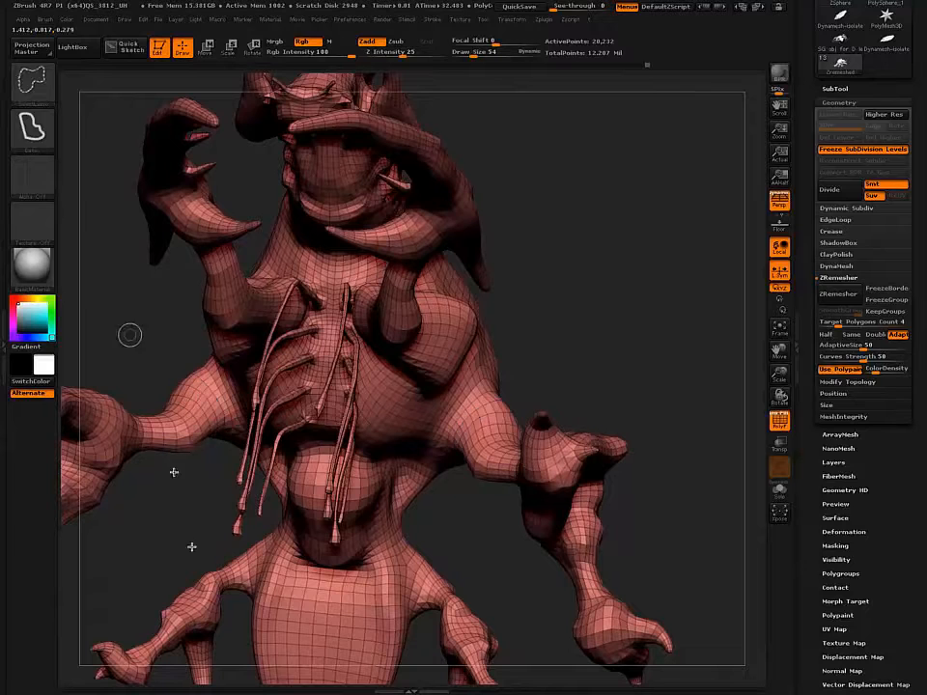
left_click_drag(234, 445, 259, 447)
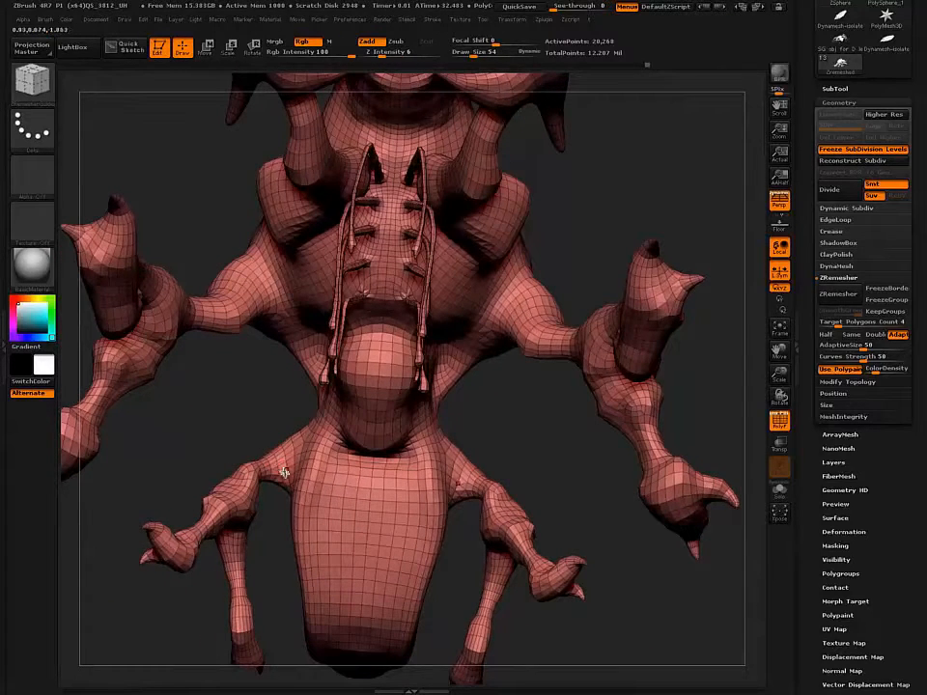
key("ctrl+shift")
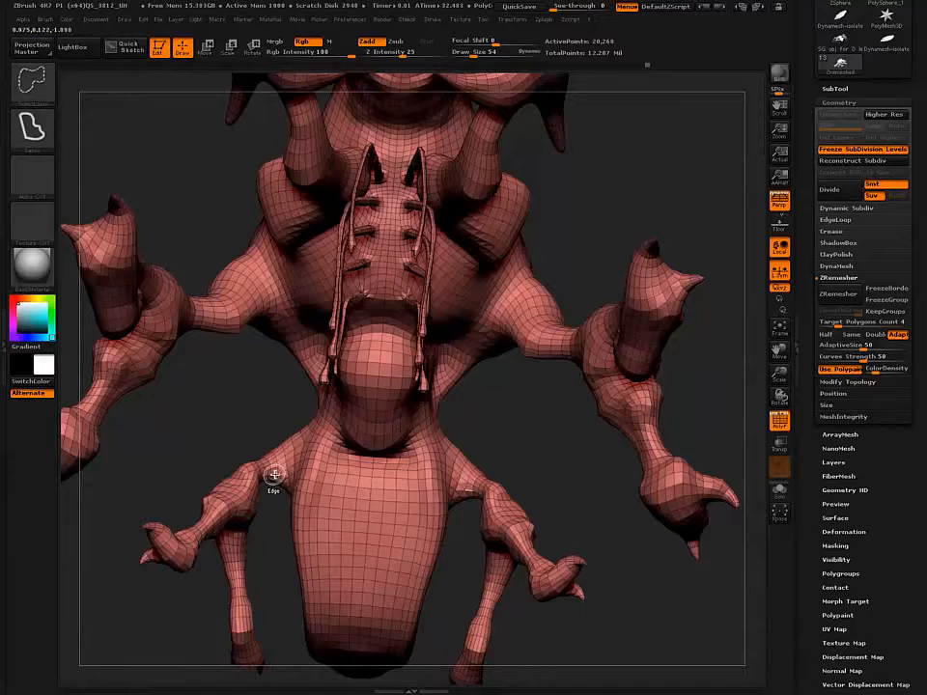
mouse_move(255, 434)
left_mouse_down()
mouse_move(300, 497)
mouse_move(129, 378)
mouse_move(233, 448)
mouse_move(223, 434)
mouse_move(248, 383)
mouse_move(243, 423)
left_mouse_up()
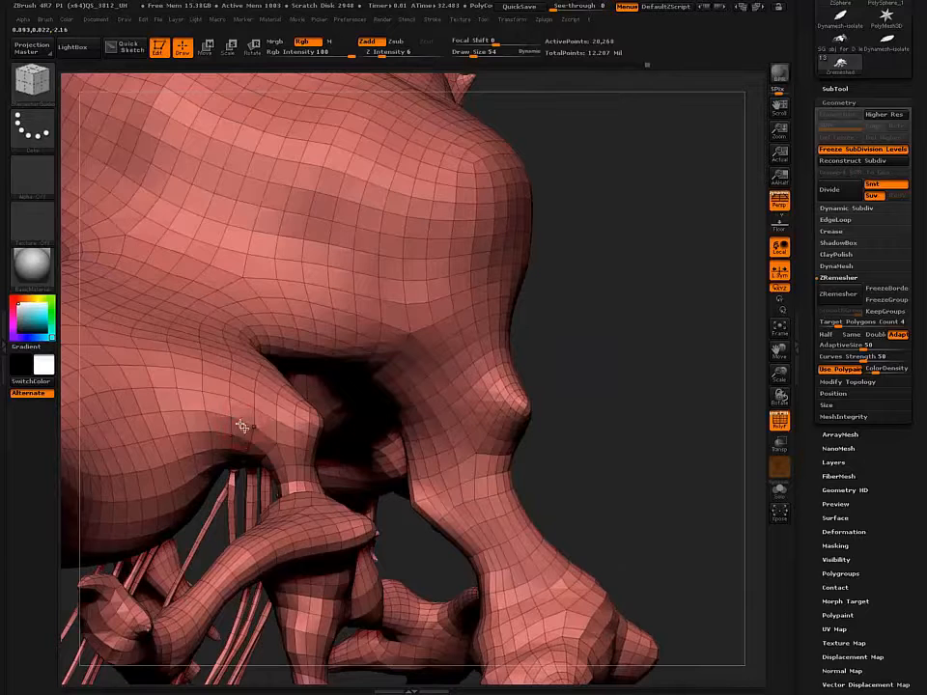
Step: Hide the polygon loop around the rear leg's base to examine its flow, and make the whole mesh visible again
key("ctrl+shift")
left_click(264, 415, "ctrl+shift")
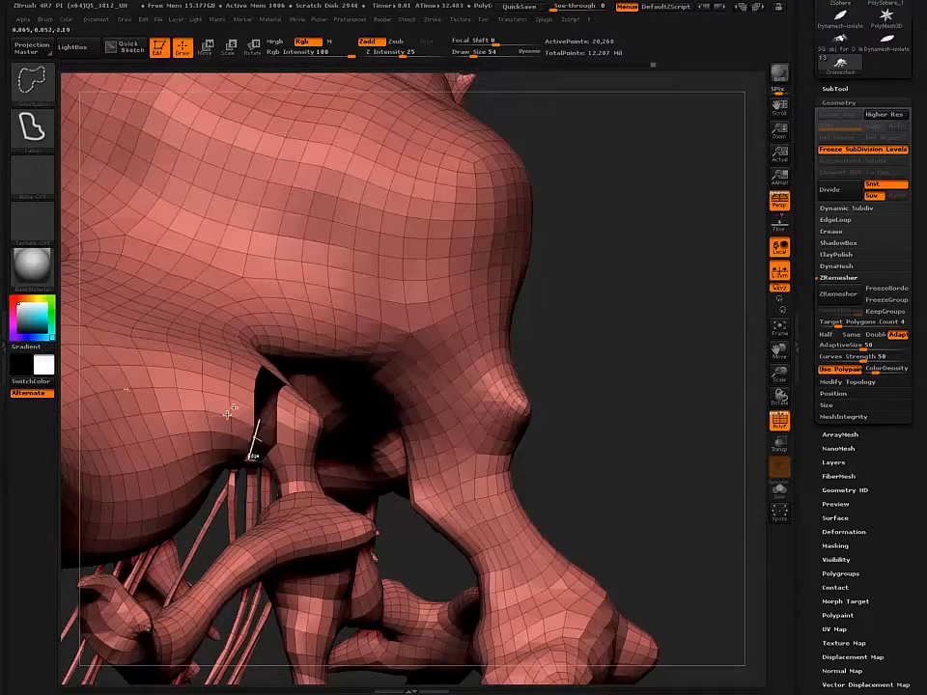
mouse_move(228, 414)
right_mouse_down()
mouse_move(212, 424)
mouse_move(169, 417)
right_mouse_up()
key("ctrl+shift")
mouse_move(227, 406)
right_mouse_down()
mouse_move(258, 393)
mouse_move(245, 382)
mouse_move(275, 458)
mouse_move(271, 478)
mouse_move(242, 364)
mouse_move(308, 523)
mouse_move(195, 360)
right_mouse_up()
left_click(259, 389, "ctrl+shift")
key("ctrl+shift")
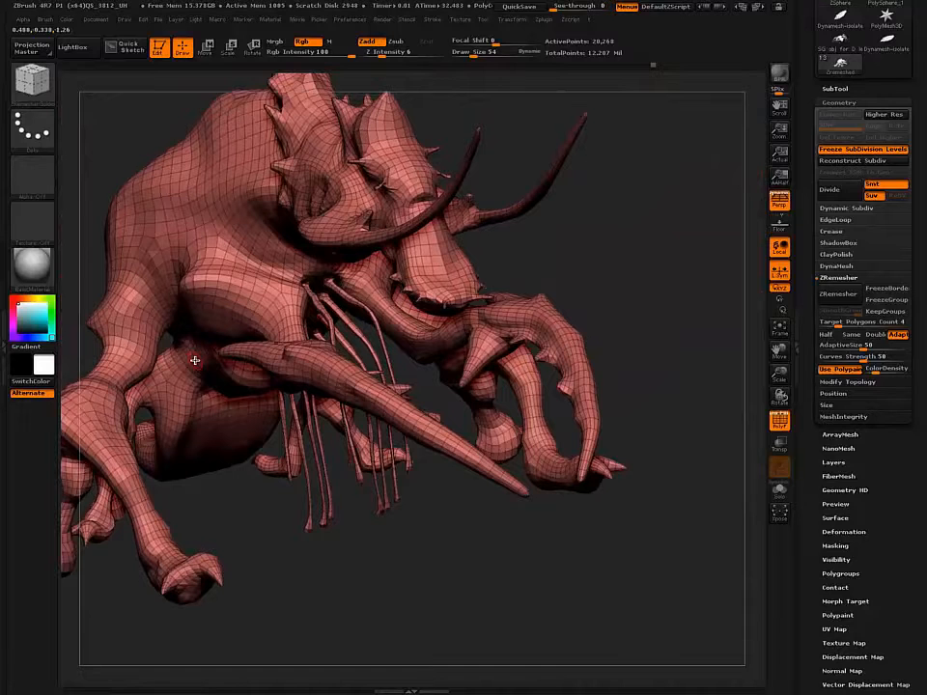
Step: Undo the ZRemesher result to return to the dense mesh with the drawn guide curves
key("ctrl")
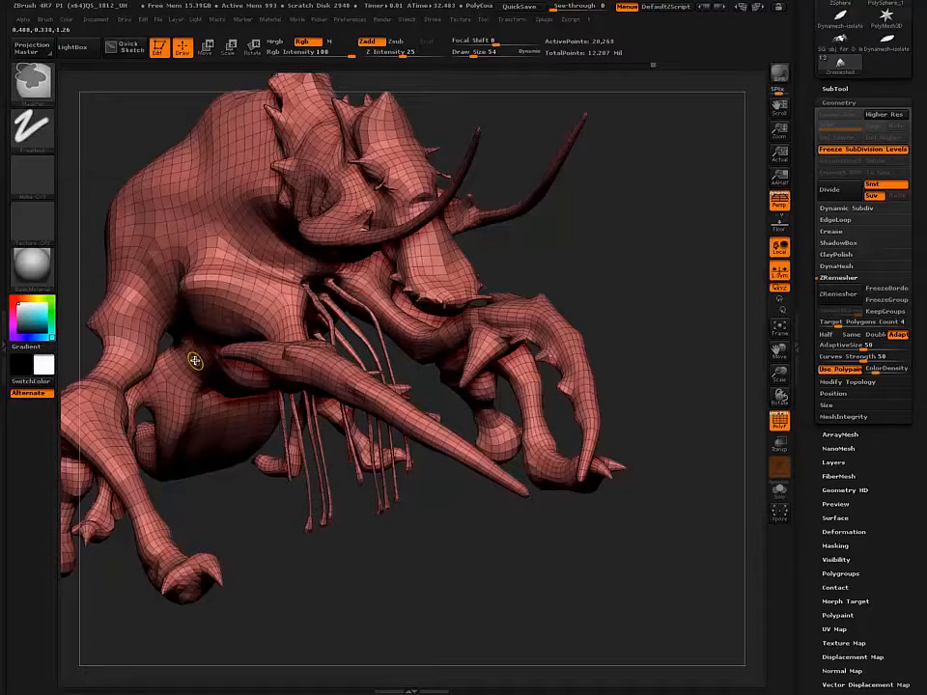
key("ctrl+z")
key("ctrl+z")
key("ctrl+z")
key("ctrl+z")
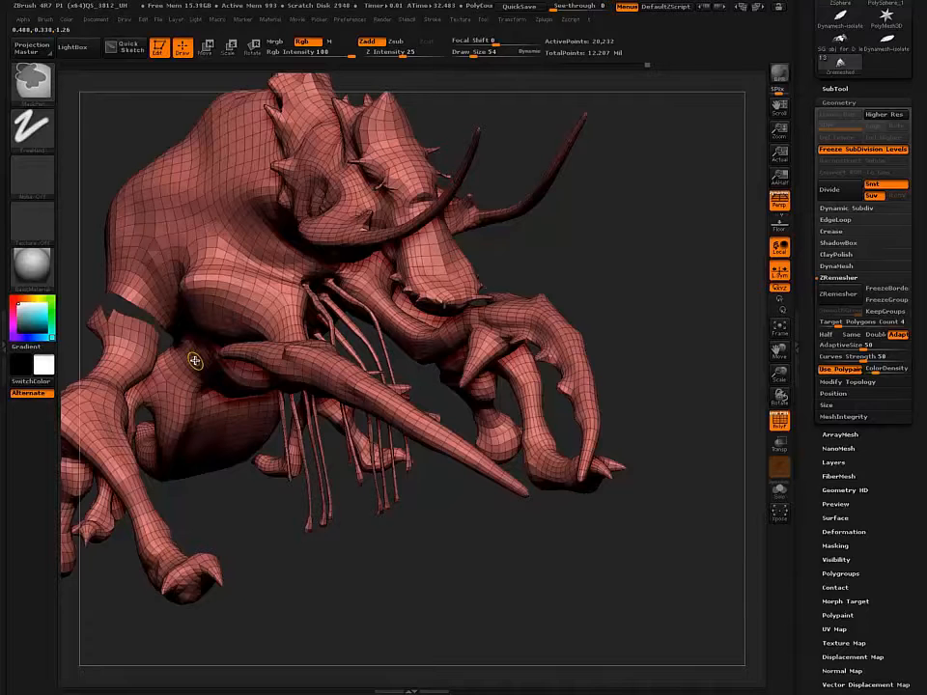
key("ctrl+z")
key("ctrl+z")
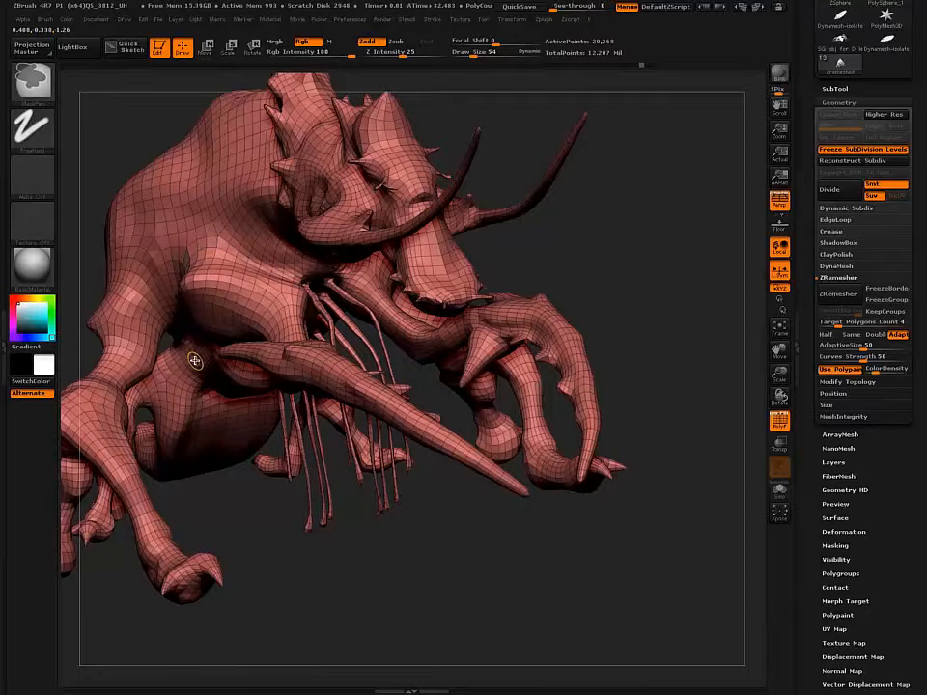
key("ctrl+z")
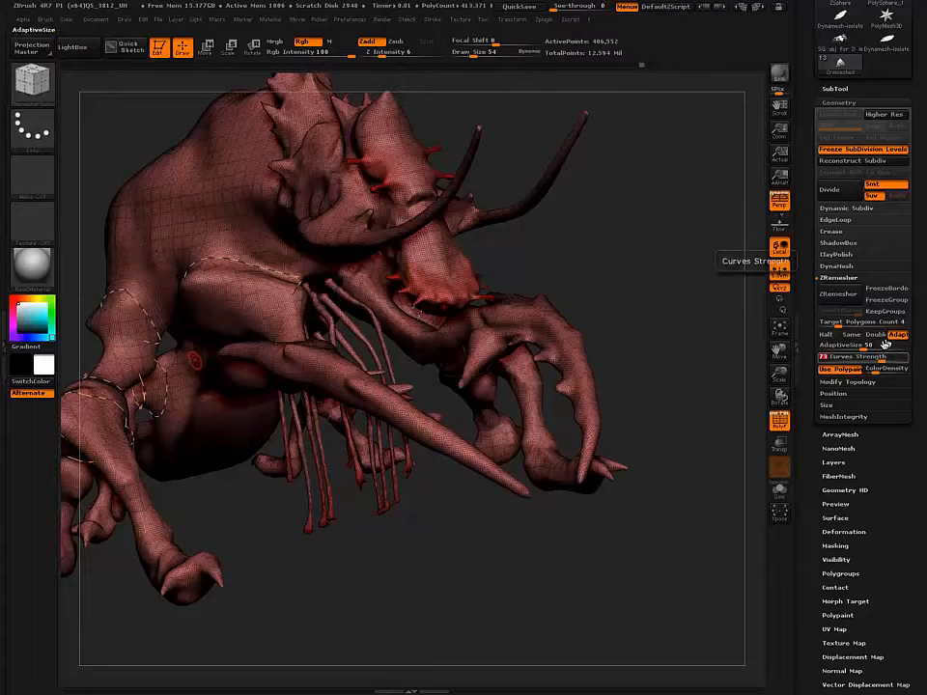
Step: Set ZRemesher's Curves Strength to 73 and AdaptiveSize to 38, and retopologize the creature again
left_click_drag(864, 351, 863, 352)
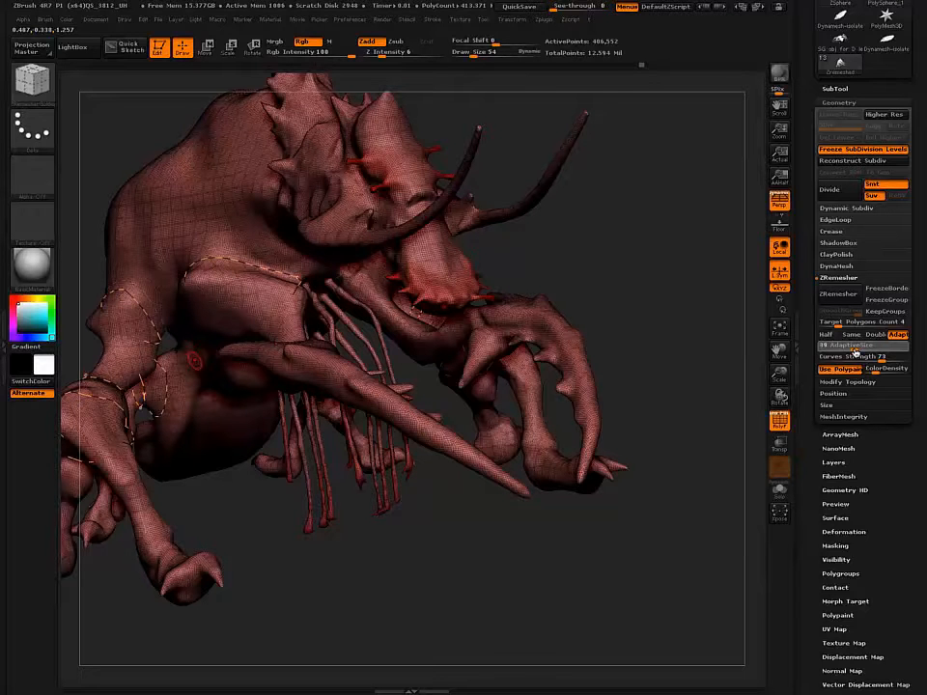
left_click_drag(855, 351, 851, 351)
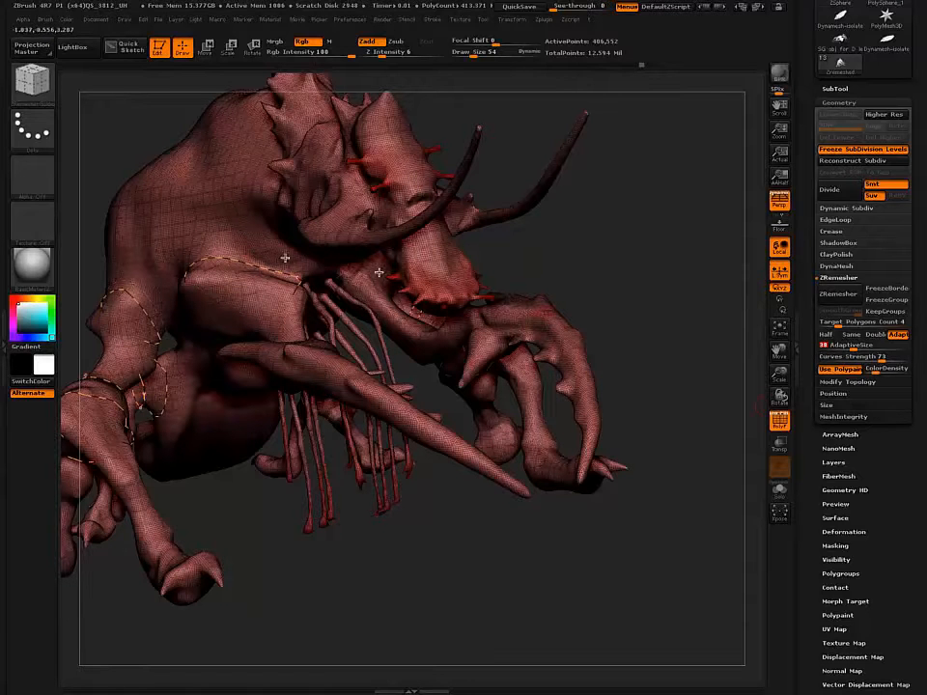
key("bracketleft")
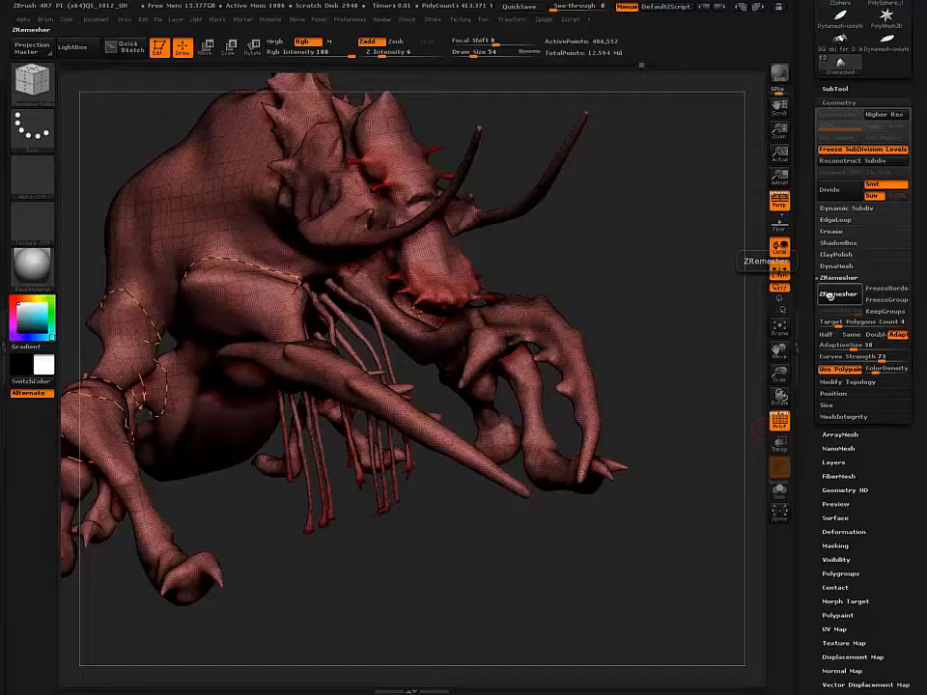
left_click(830, 296)
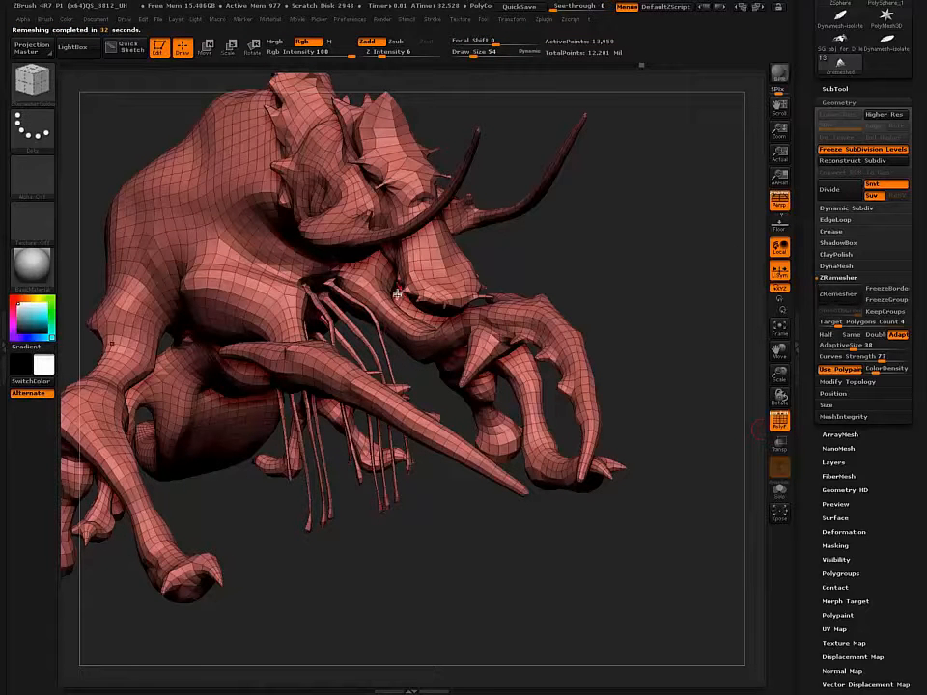
Step: Inspect the new topology around the creature and hide a polygon loop at the rear leg's upper joint
right_click_drag(394, 291, 376, 309)
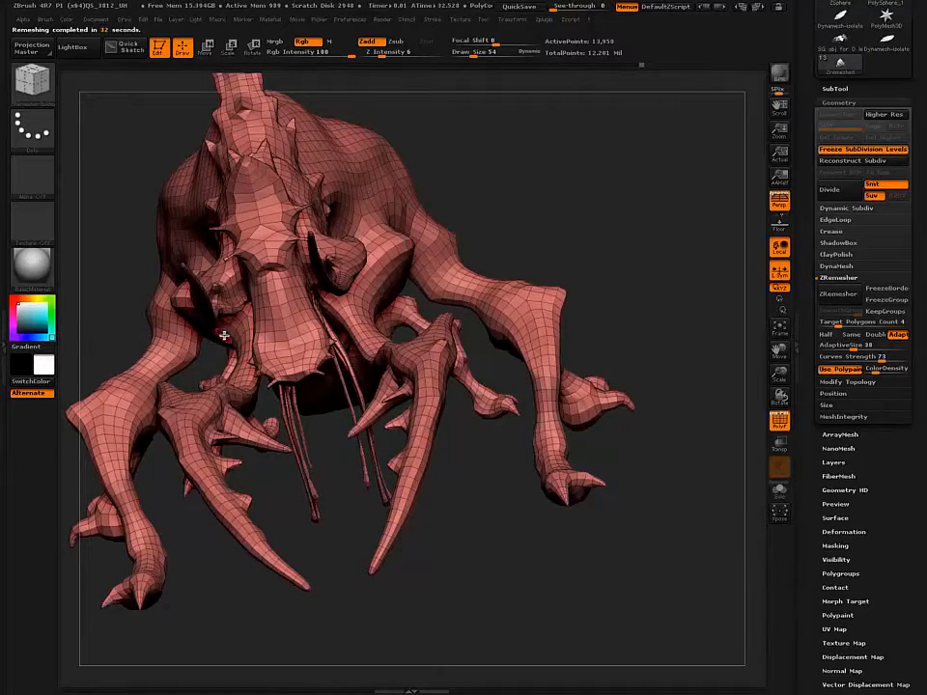
right_click_drag(223, 336, 91, 270)
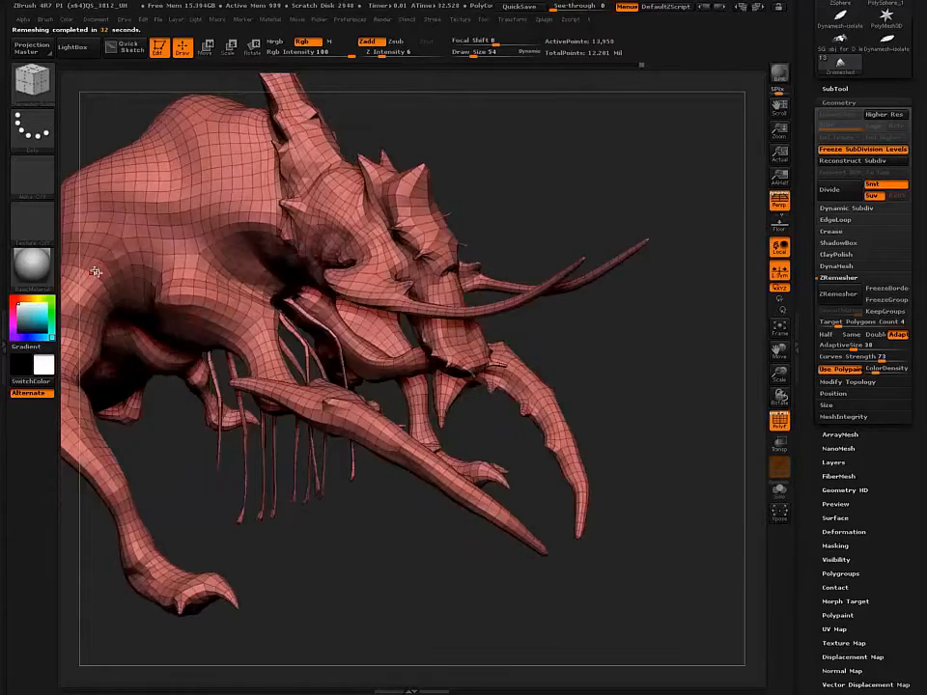
right_click_drag(157, 267, 304, 476)
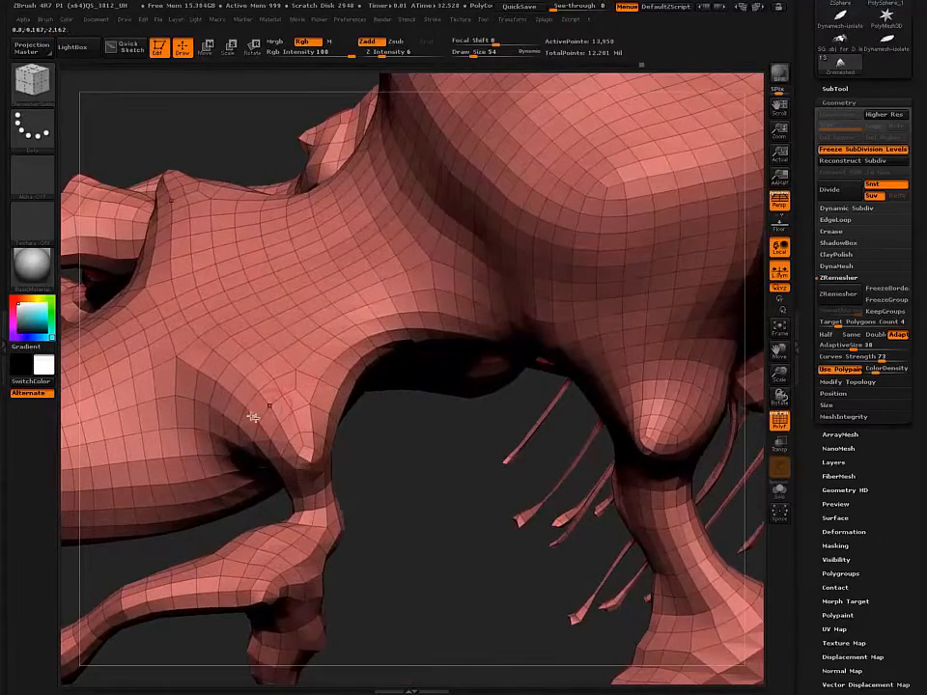
mouse_move(265, 414)
right_mouse_down()
mouse_move(233, 404)
mouse_move(273, 412)
right_mouse_up()
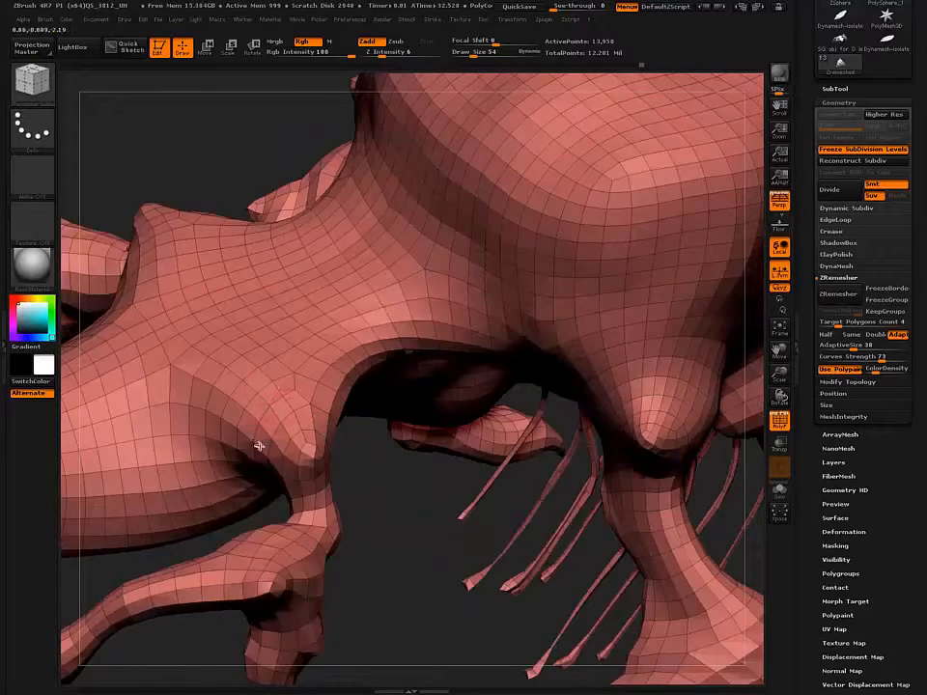
key("ctrl+shift")
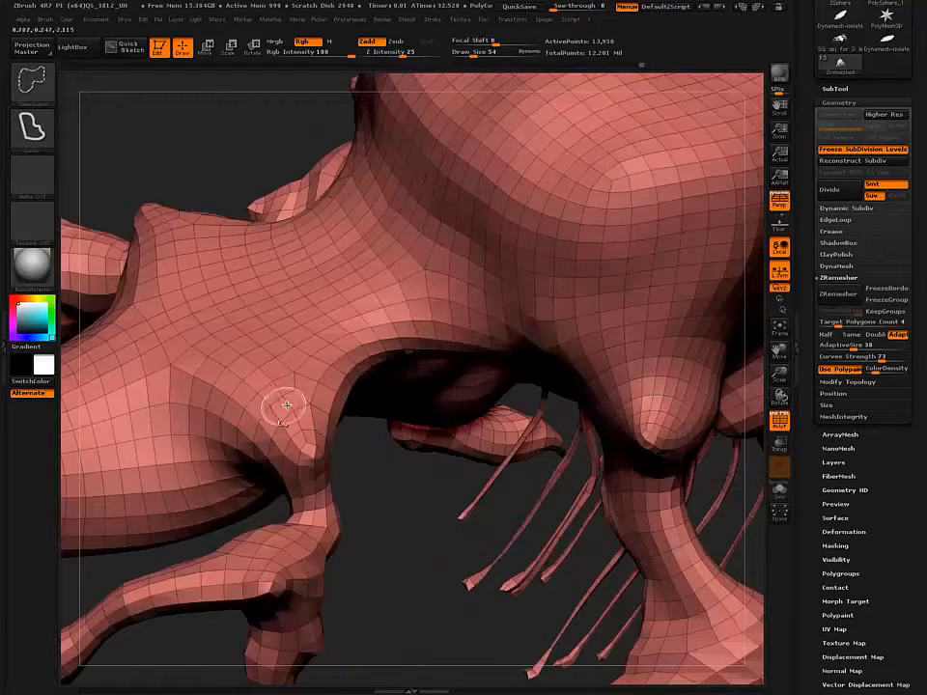
left_click(286, 407, "ctrl+shift")
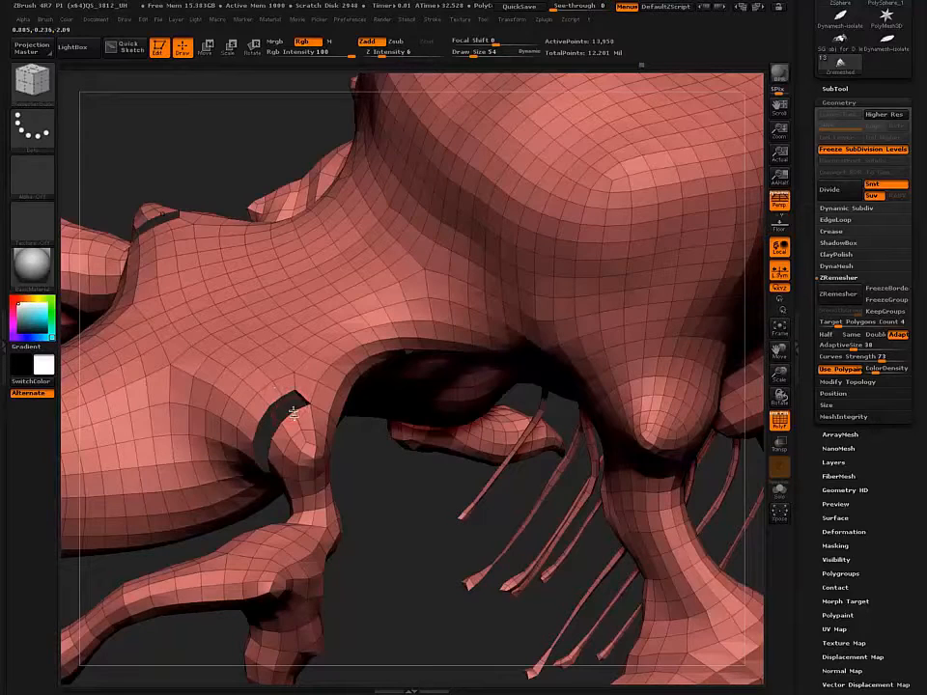
Step: Check the polygon loops around the rear leg's base from the underside, bringing hidden polygons back for comparison
right_click_drag(274, 383, 198, 271)
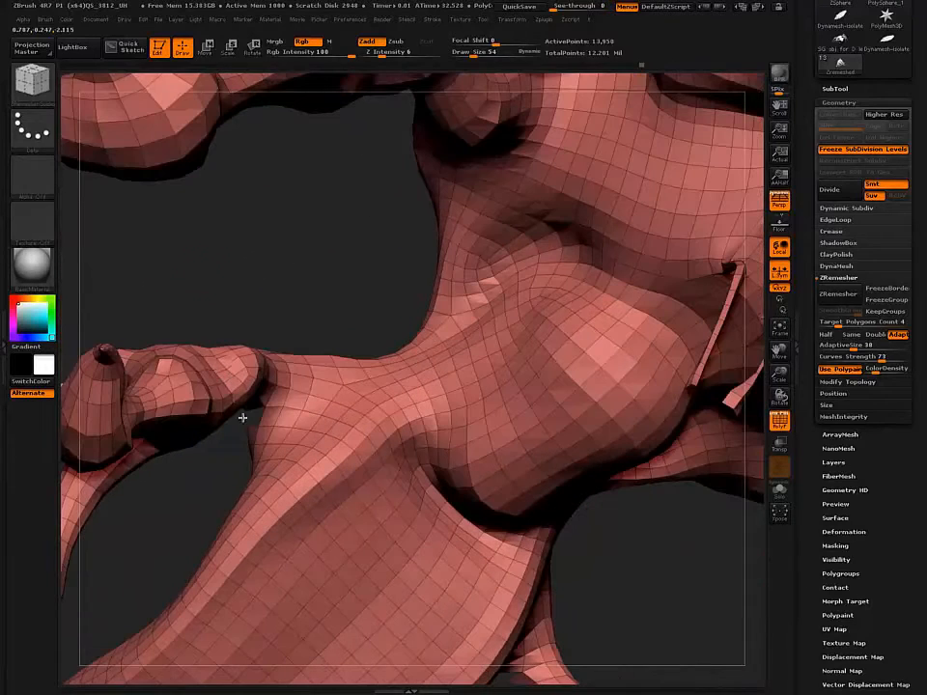
right_click_drag(242, 417, 258, 425)
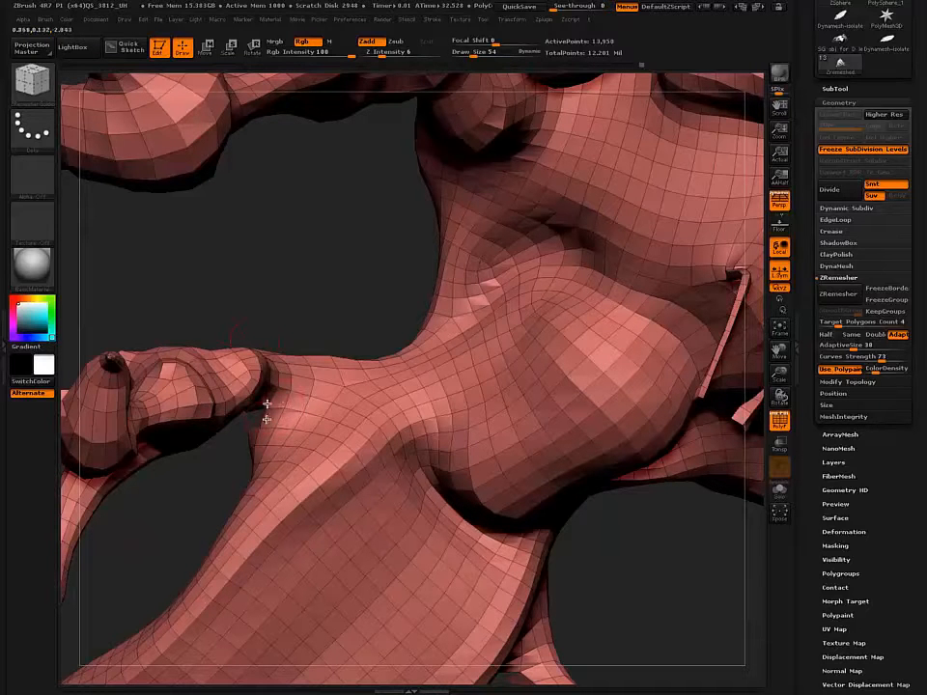
right_click_drag(228, 327, 282, 359)
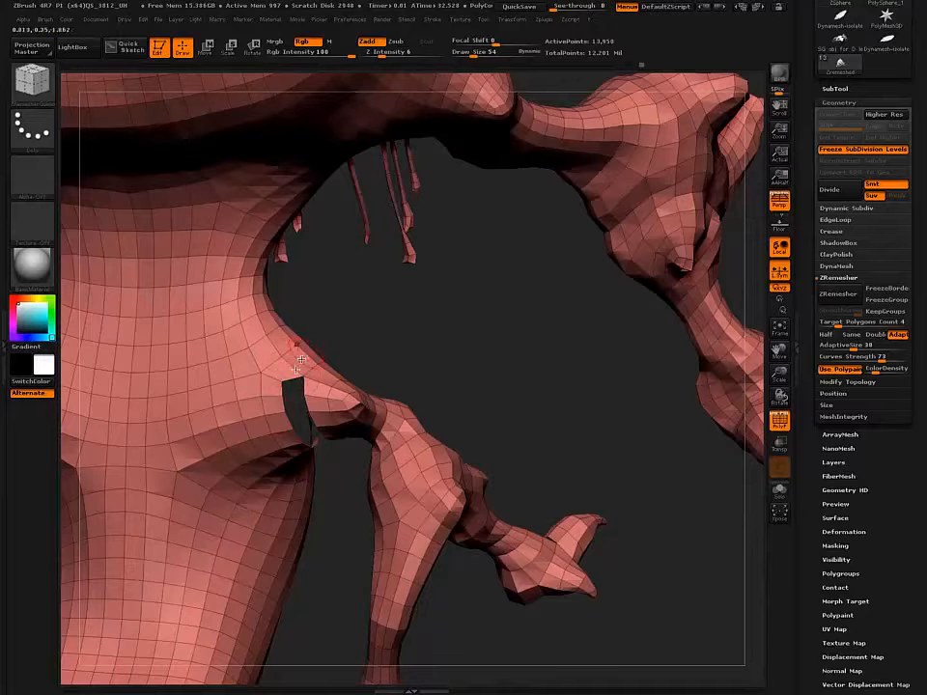
left_click_drag(306, 356, 308, 424, "ctrl+alt+shift")
mouse_move(294, 411)
right_mouse_down()
mouse_move(211, 366)
mouse_move(223, 354)
mouse_move(302, 434)
right_mouse_up()
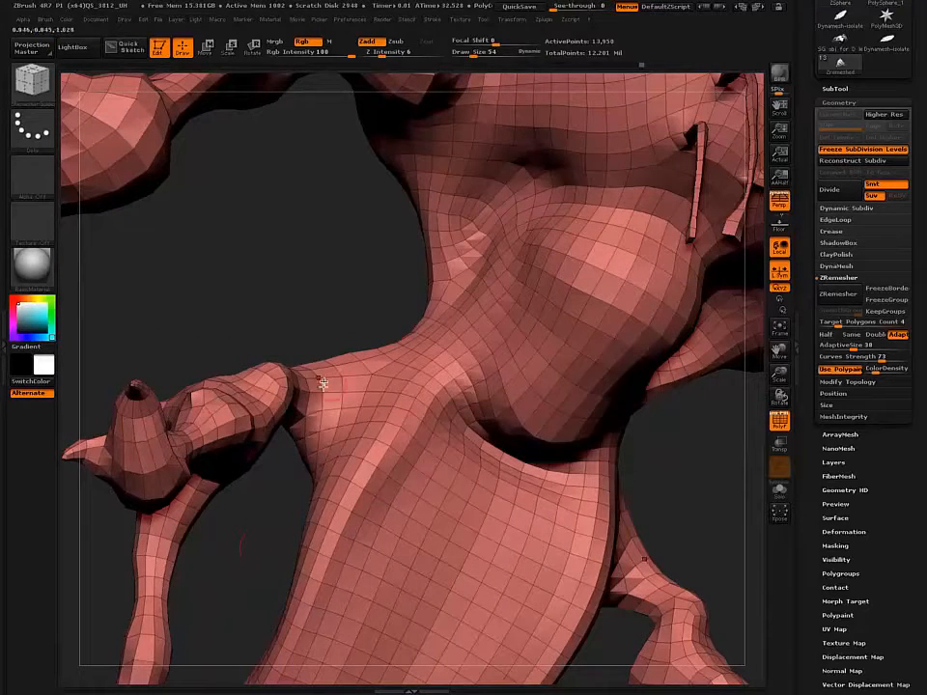
right_click_drag(321, 384, 336, 354)
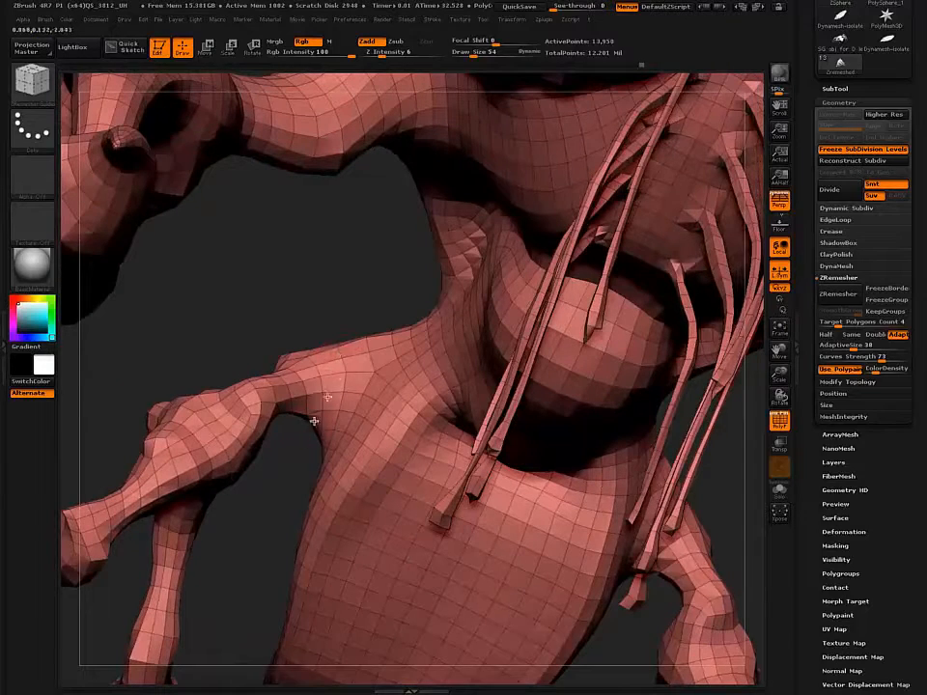
Step: Hide the polygon loop around the middle leg's base to check its flow from the side, and restore it
right_click_drag(292, 402, 224, 634, "alt")
right_click_drag(277, 293, 250, 505)
mouse_move(217, 345)
right_mouse_down()
mouse_move(236, 383)
mouse_move(188, 354)
mouse_move(193, 363)
right_mouse_up()
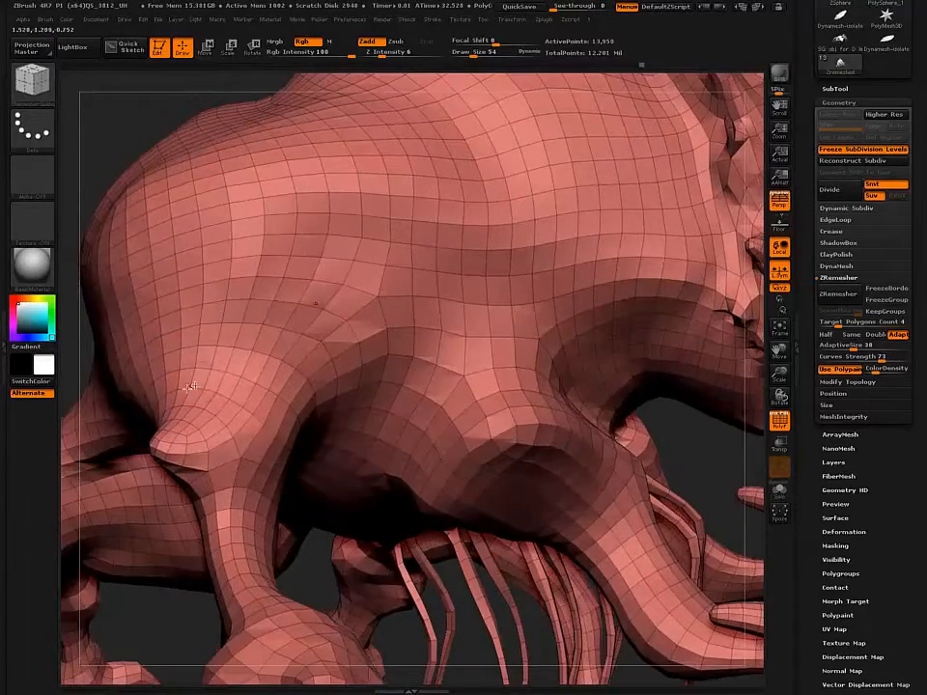
key("ctrl+shift")
left_click(228, 369, "ctrl+shift")
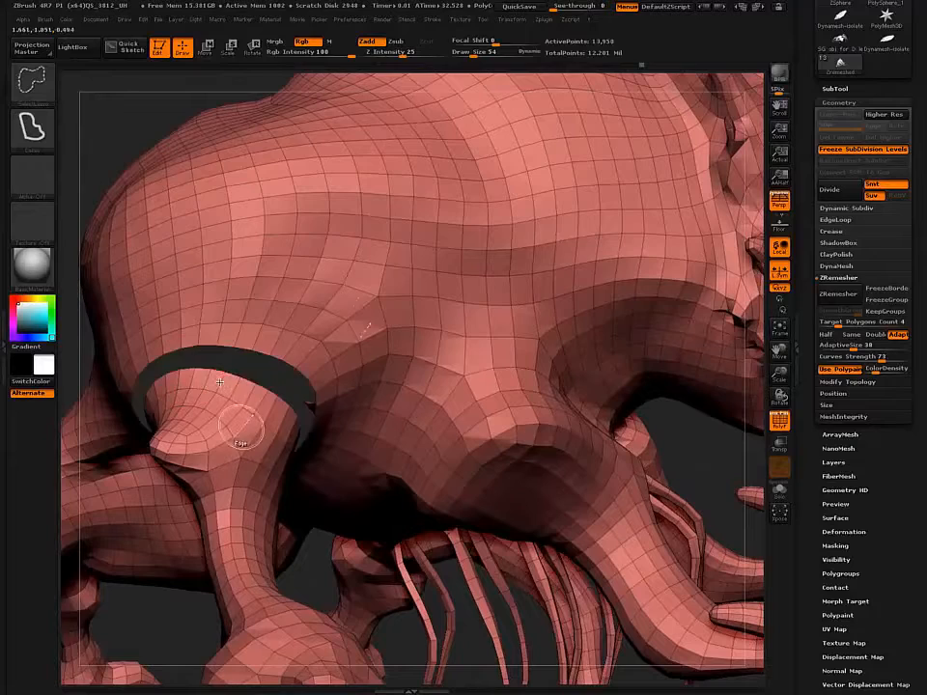
right_click_drag(194, 329, 182, 296)
mouse_move(176, 275)
left_mouse_down()
mouse_move(174, 232)
mouse_move(191, 206)
mouse_move(107, 411)
mouse_move(96, 418)
left_mouse_up()
left_click(97, 440, "ctrl+shift")
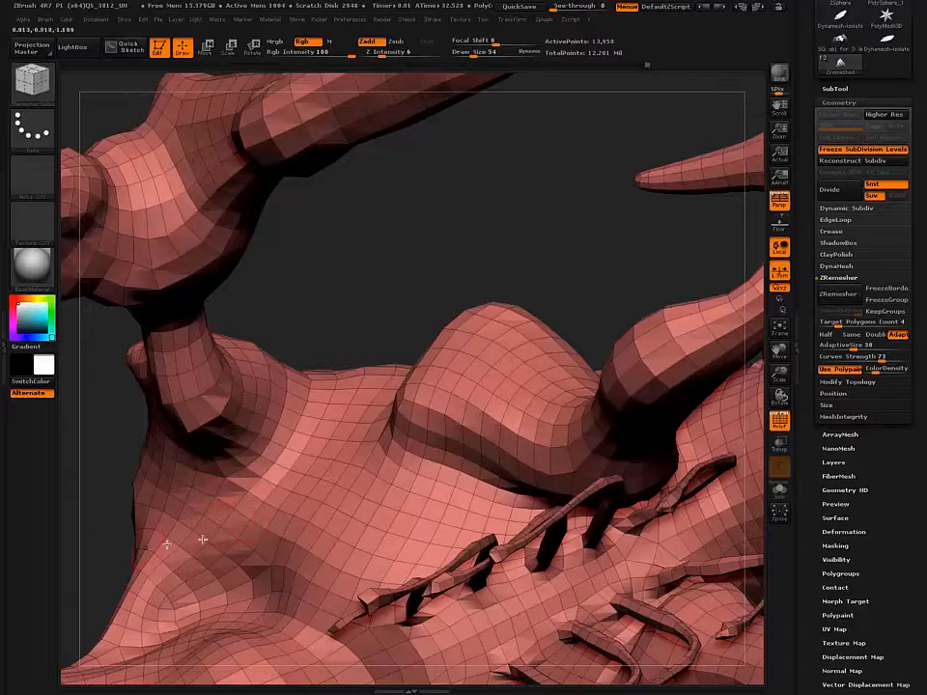
Step: Examine the middle leg's base from the underside by hiding its surrounding polygon loop and making it visible again
right_click_drag(231, 482, 239, 438, "alt")
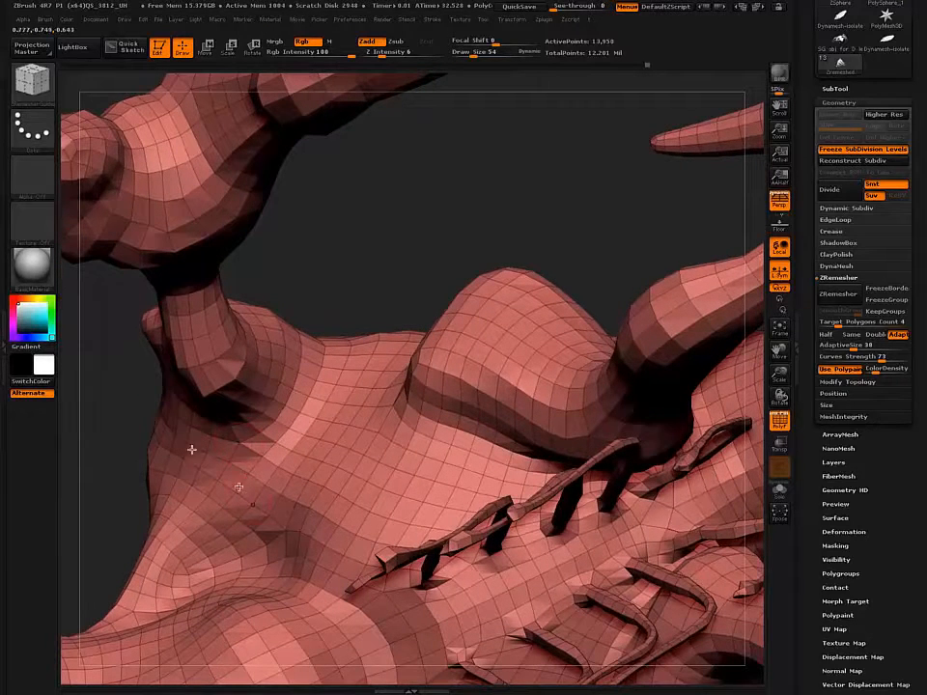
key("ctrl+shift")
left_click(234, 435, "ctrl+alt+shift")
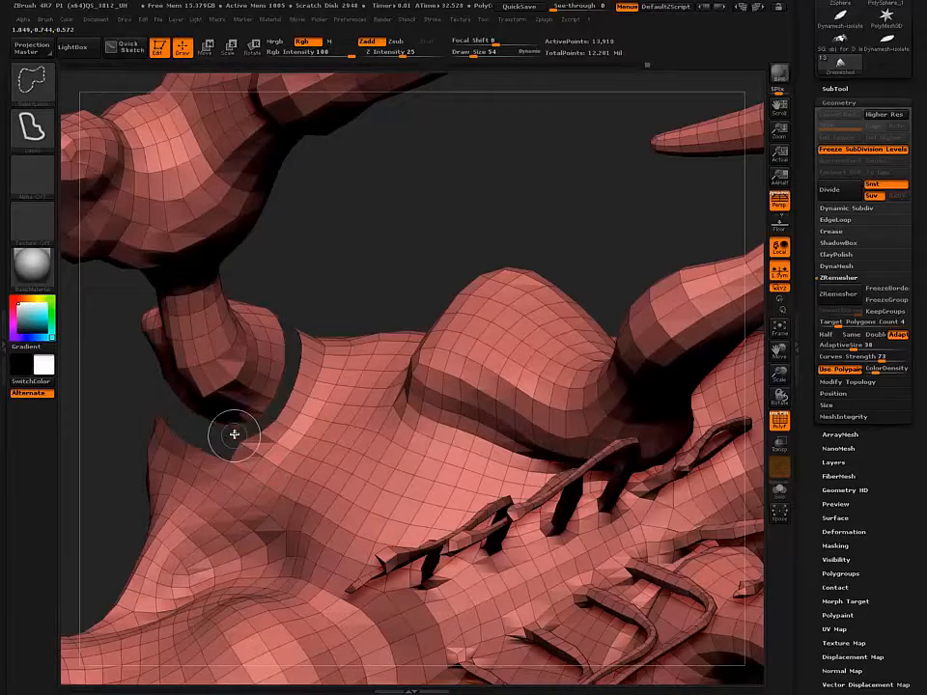
left_click(136, 415, "ctrl+shift")
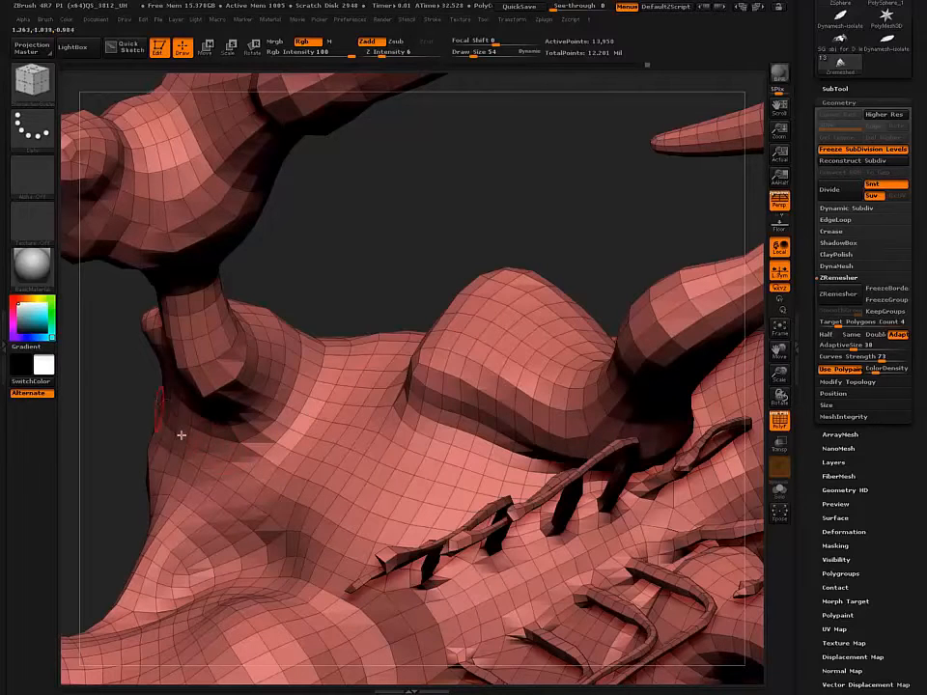
Step: Hide the polygon loop just before the leg's forked elbow joint and examine it from several angles
mouse_move(176, 433)
right_mouse_down()
mouse_move(245, 502)
mouse_move(218, 492)
mouse_move(271, 412)
mouse_move(284, 358)
right_mouse_up()
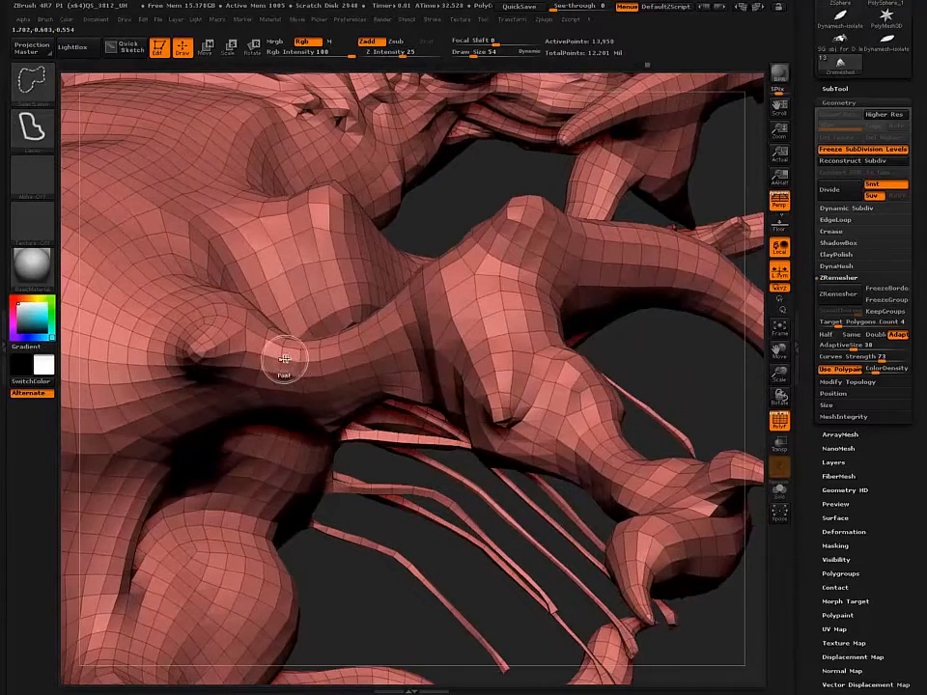
right_click_drag(422, 306, 428, 336)
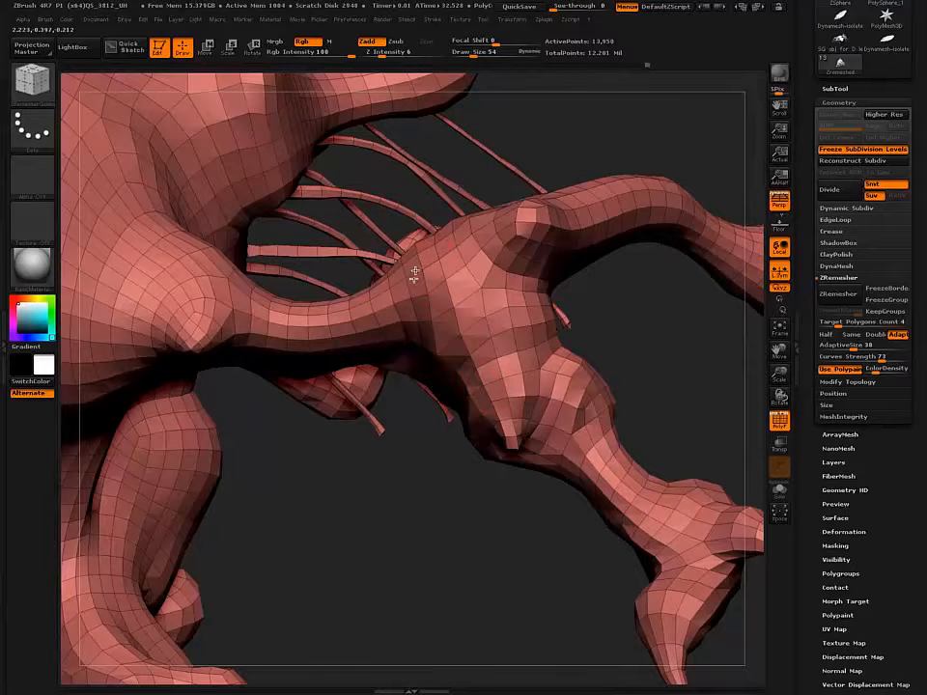
mouse_move(414, 280)
right_mouse_down()
mouse_move(416, 270)
mouse_move(418, 298)
right_mouse_up()
left_click_drag(422, 262, 418, 391, "ctrl+shift")
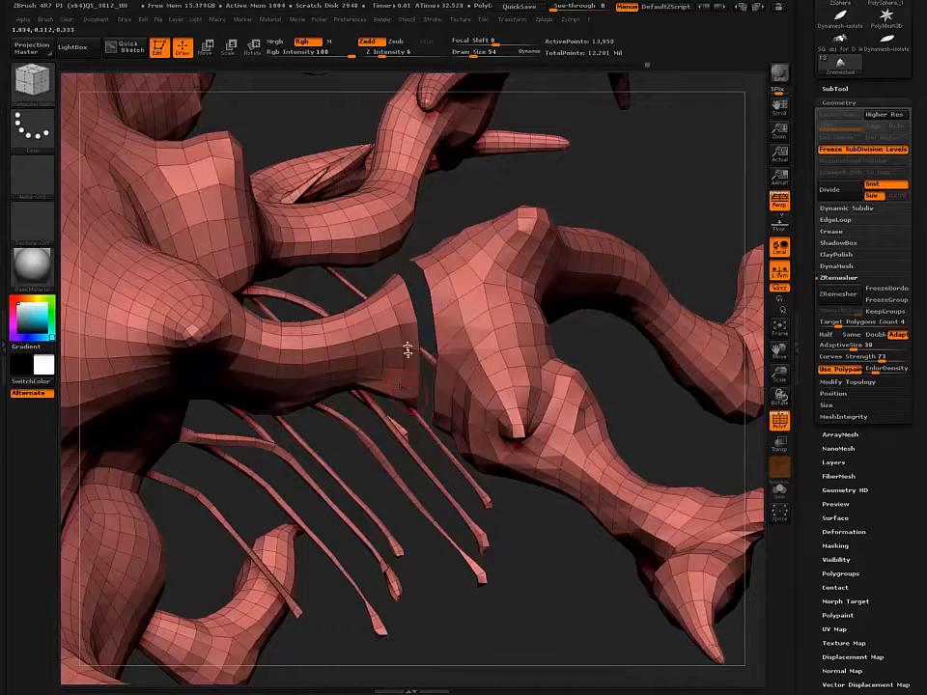
mouse_move(405, 348)
right_mouse_down()
mouse_move(402, 192)
mouse_move(431, 432)
right_mouse_up()
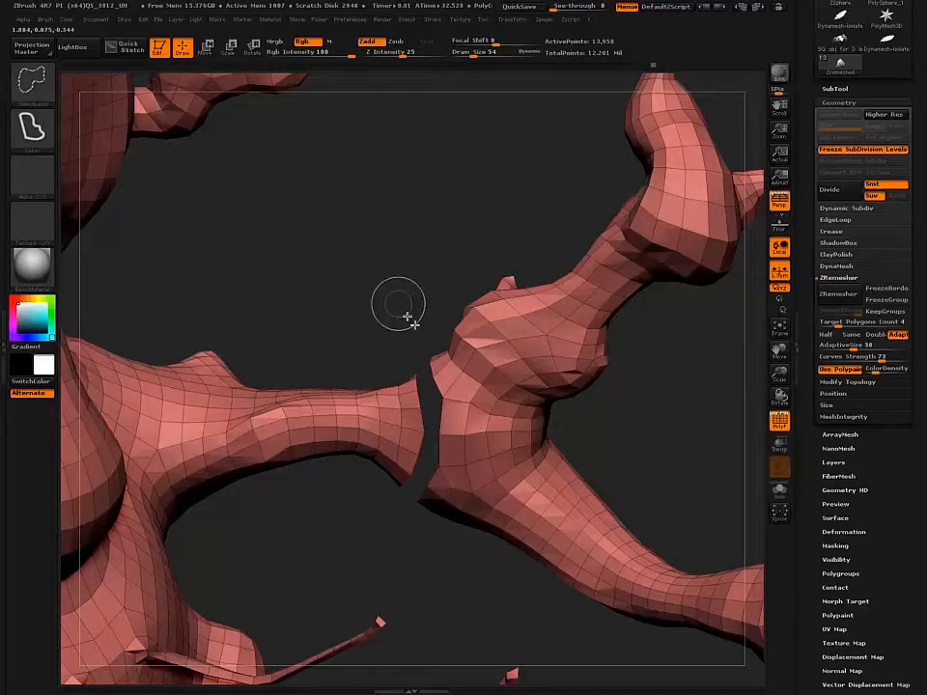
Step: Hide the polygon loop running through the fork of the elbow joint to check its flow, and restore the hidden polygons
left_click(453, 396, "ctrl+shift")
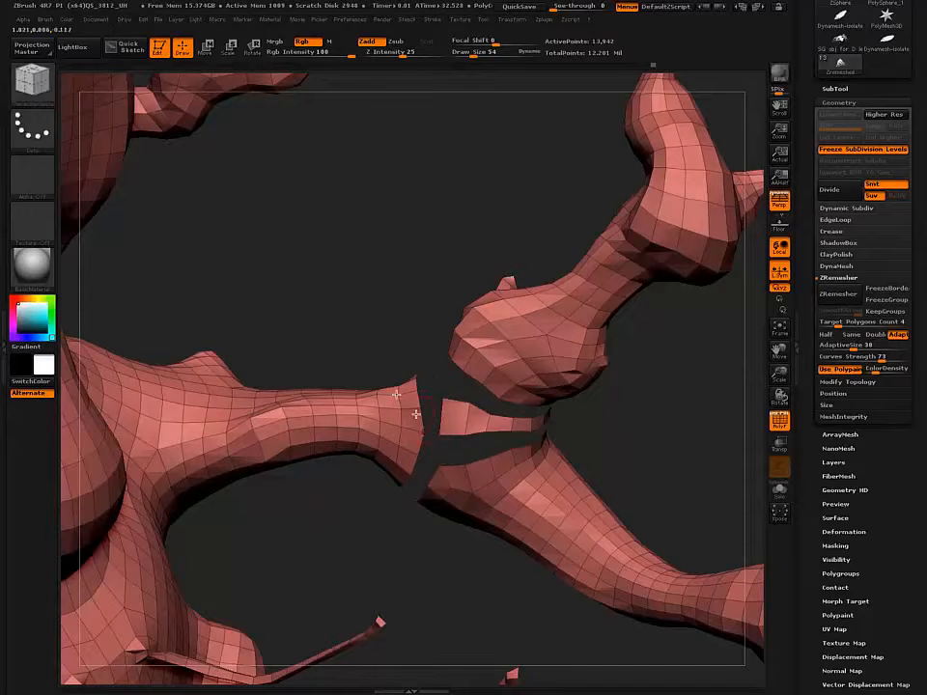
left_click(379, 286, "ctrl+shift")
mouse_move(380, 288)
left_mouse_down()
mouse_move(344, 275)
mouse_move(304, 294)
mouse_move(270, 411)
left_mouse_up()
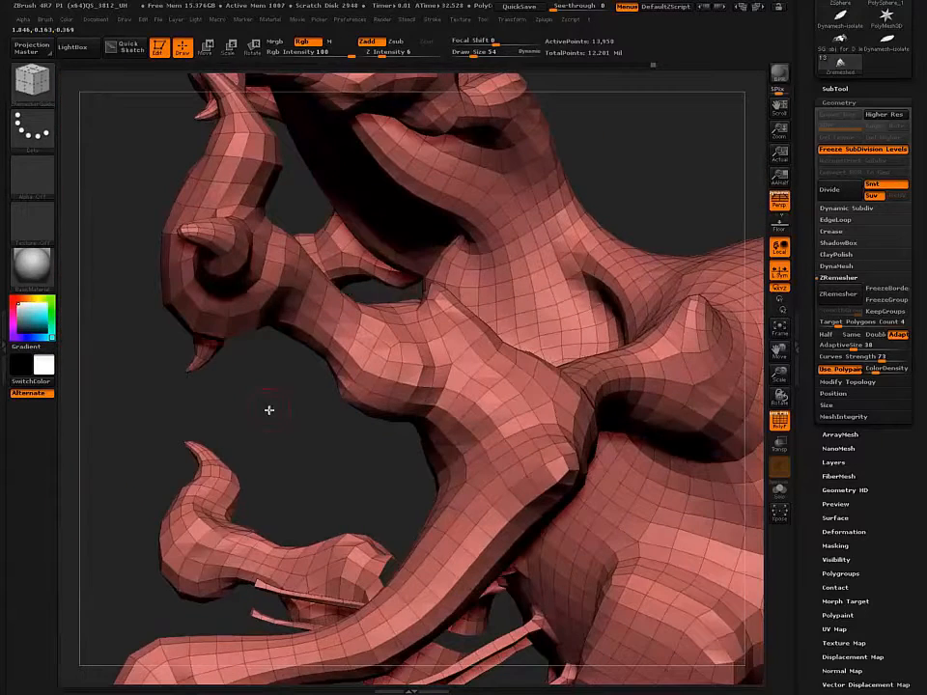
Step: Examine the remeshed polygon flow across the creature's limbs, shoulder bumps and body from the side, rear and front
mouse_move(422, 366)
right_mouse_down("ctrl")
mouse_move(371, 335)
mouse_move(384, 372)
right_mouse_up("ctrl")
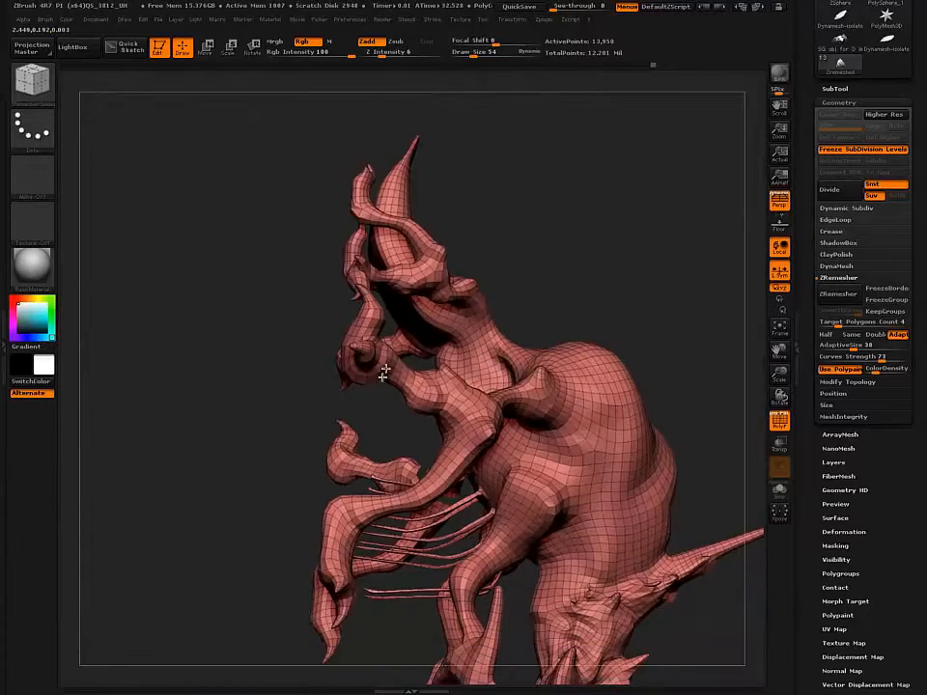
mouse_move(384, 373)
left_mouse_down()
mouse_move(363, 439)
mouse_move(170, 487)
left_mouse_up()
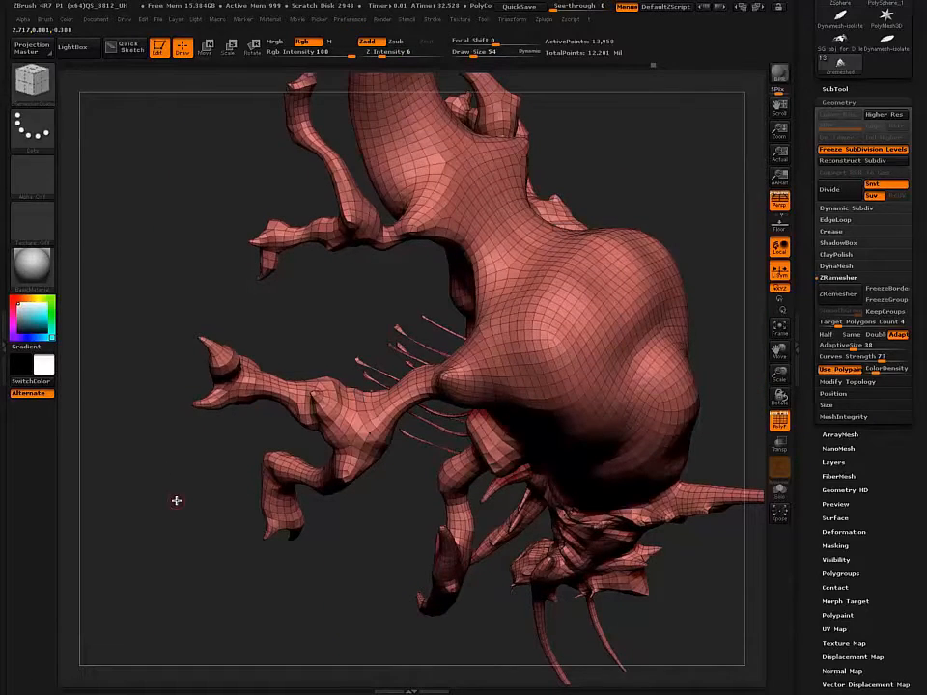
left_click_drag(350, 385, 339, 357)
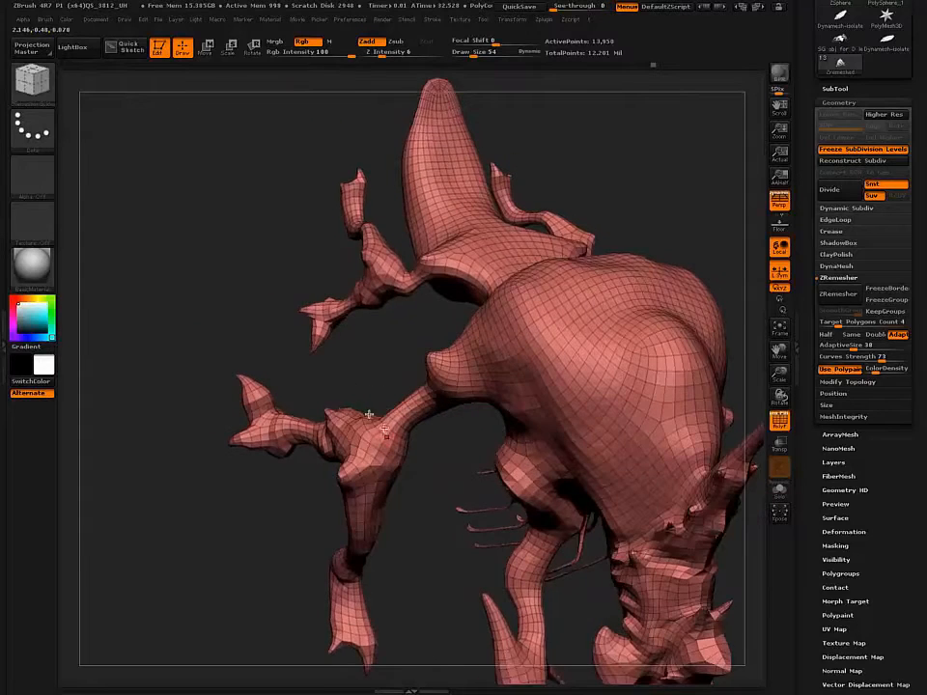
mouse_move(369, 415)
left_mouse_down("alt")
mouse_move(323, 395)
mouse_move(322, 425)
left_mouse_up("alt")
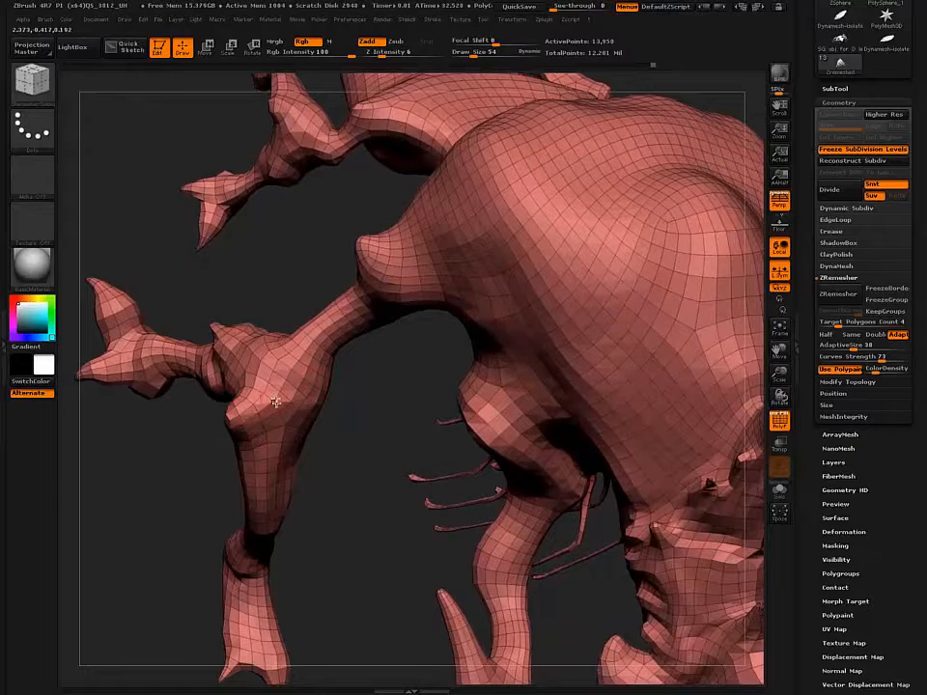
mouse_move(248, 466)
left_mouse_down("alt")
mouse_move(276, 466)
mouse_move(242, 418)
mouse_move(254, 392)
mouse_move(251, 366)
mouse_move(304, 368)
mouse_move(368, 381)
mouse_move(277, 386)
mouse_move(310, 377)
mouse_move(333, 478)
left_mouse_up("alt")
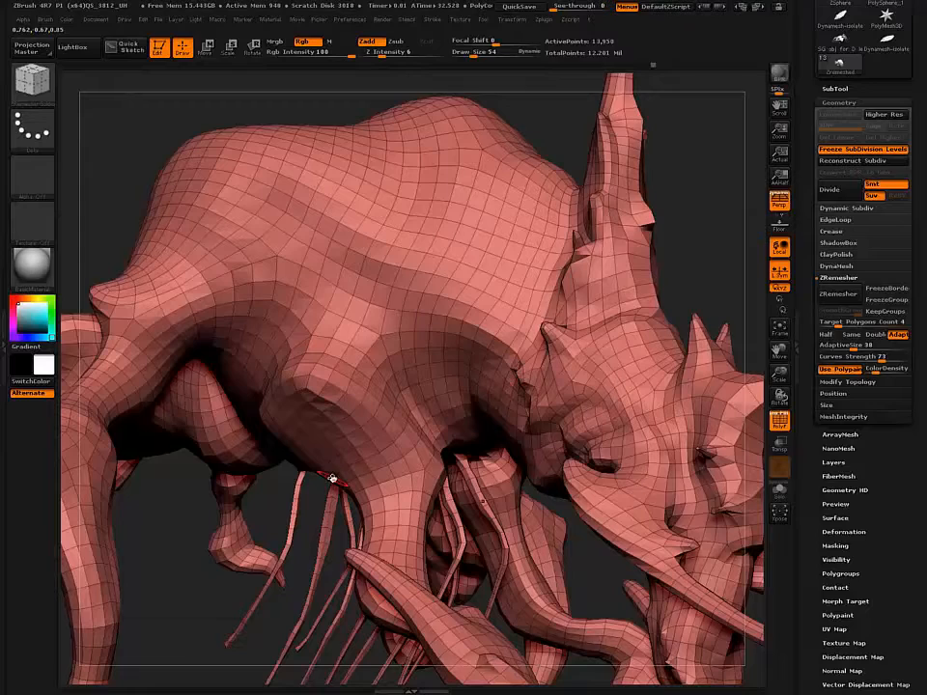
mouse_move(325, 269)
right_mouse_down()
mouse_move(343, 276)
mouse_move(356, 203)
mouse_move(517, 411)
right_mouse_up()
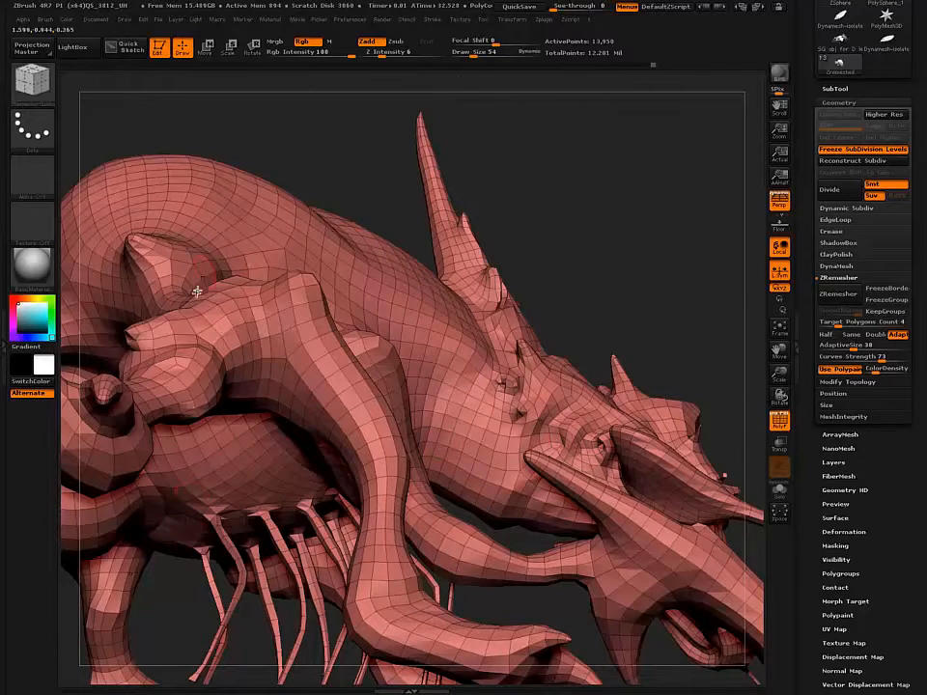
mouse_move(197, 291)
right_mouse_down()
mouse_move(174, 324)
mouse_move(236, 358)
right_mouse_up()
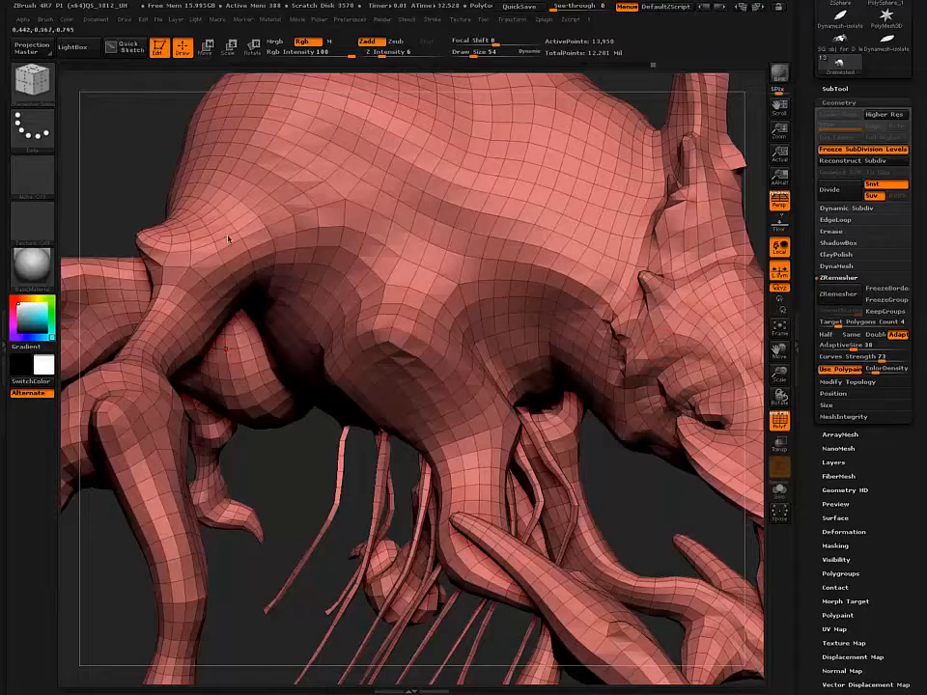
right_click_drag(221, 291, 313, 470)
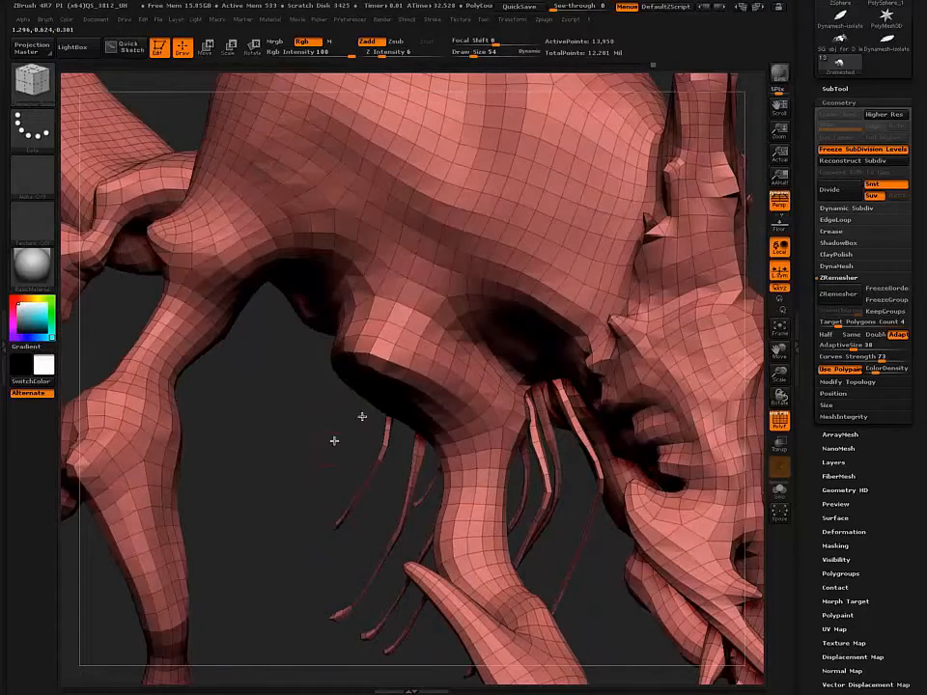
key("f")
right_click_drag(363, 288, 237, 308)
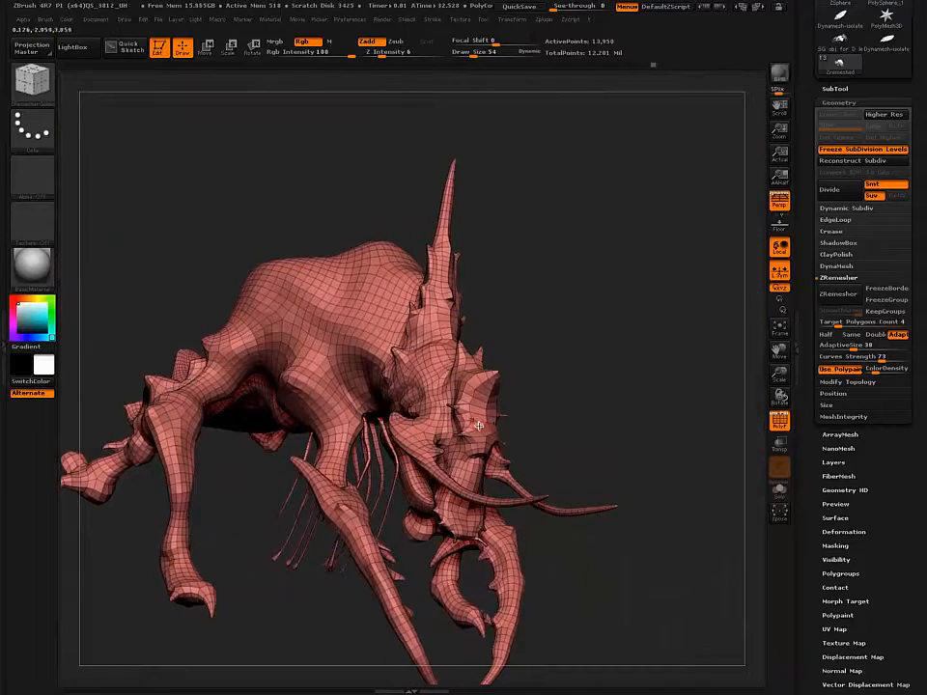
Step: Inspect the polygon flow and symmetry of the creature's head, neck spikes and tall horn from the front and below
right_click_drag(358, 318, 491, 517)
right_click_drag(570, 435, 495, 465)
right_click_drag(490, 428, 435, 308, "alt")
right_click_drag(396, 398, 413, 251)
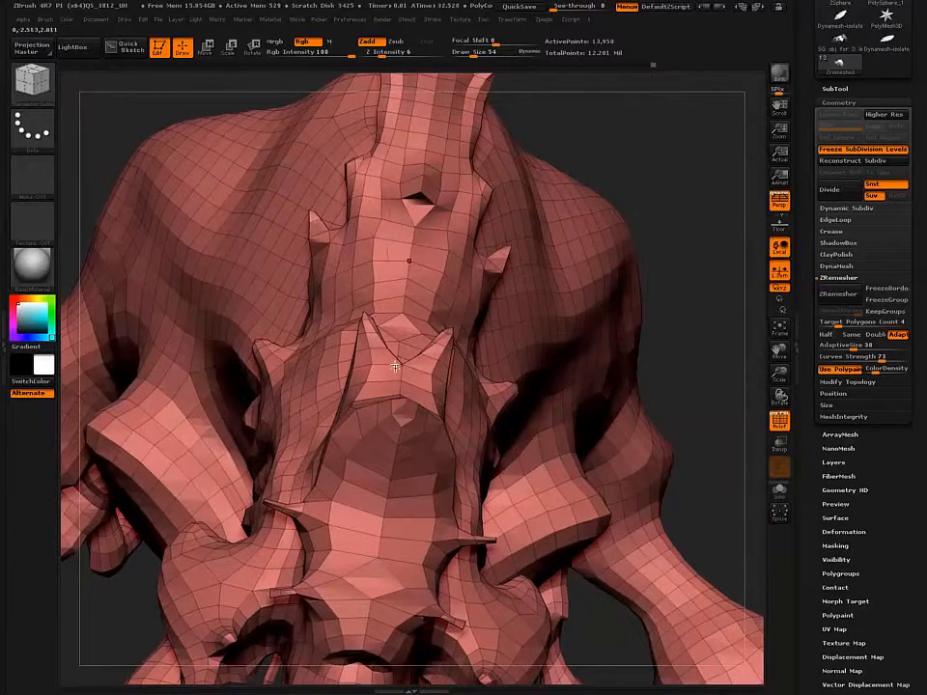
right_click_drag(396, 351, 435, 579)
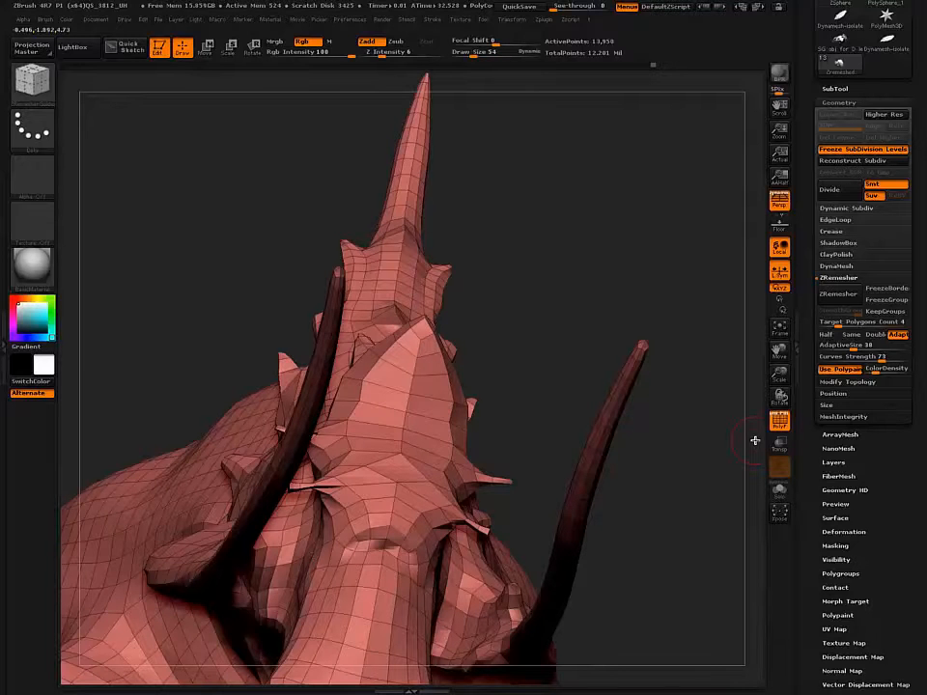
Step: Bring up the Modify Topology options to locate Mirror And Weld while viewing the head's spikes from the front
right_click_drag(714, 435, 741, 434)
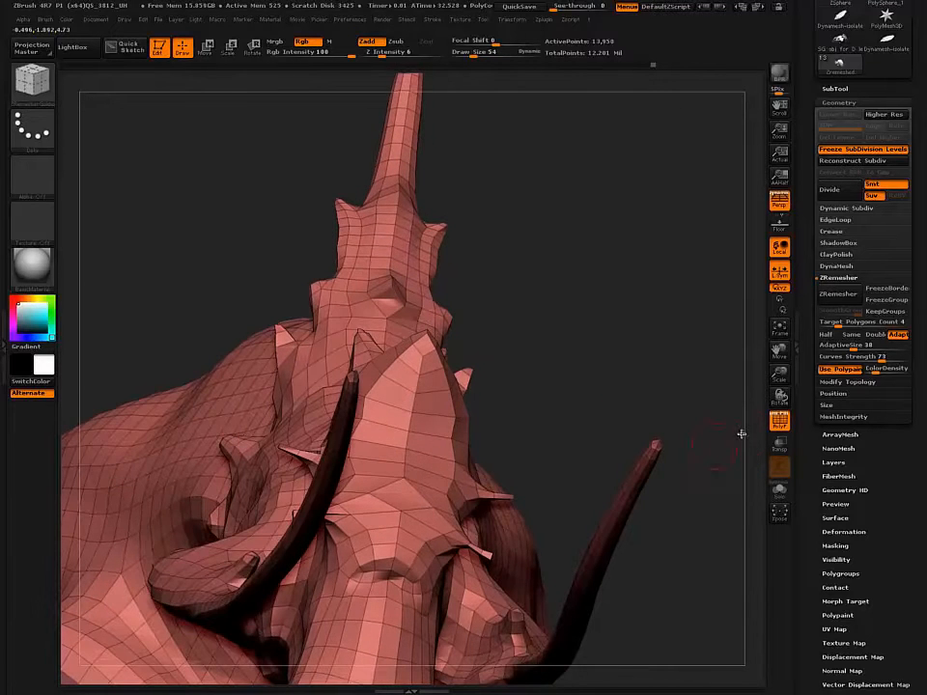
left_click(829, 384)
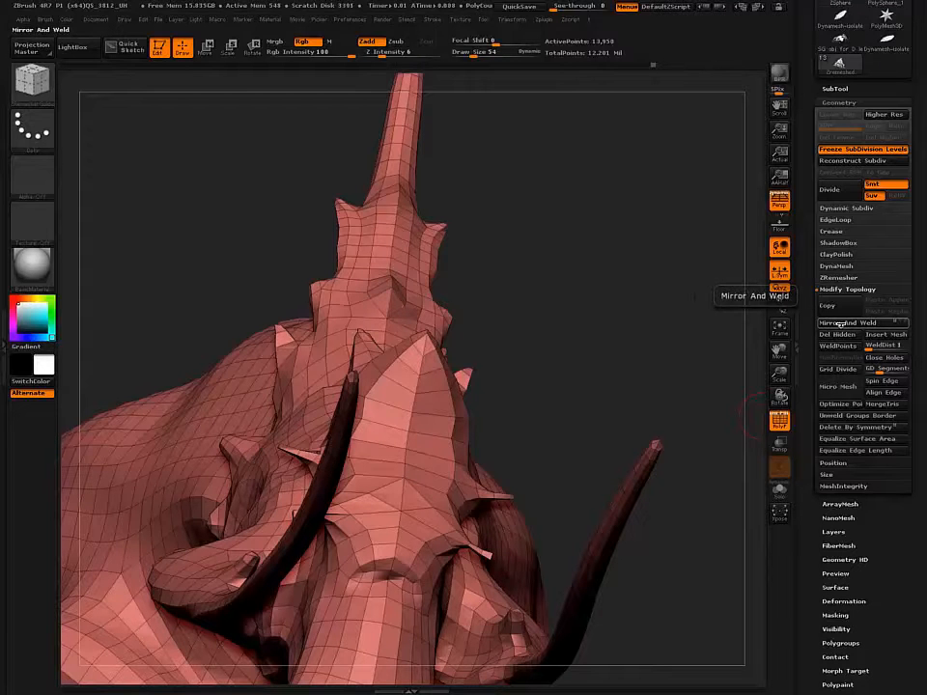
mouse_move(606, 360)
left_mouse_down()
mouse_move(607, 371)
mouse_move(578, 368)
mouse_move(617, 375)
mouse_move(609, 374)
left_mouse_up()
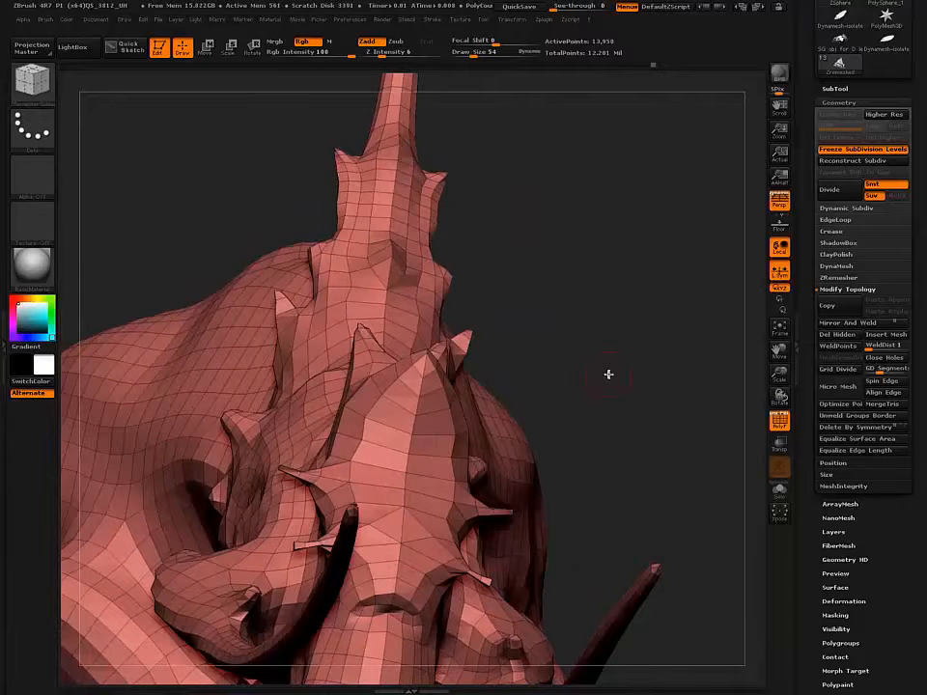